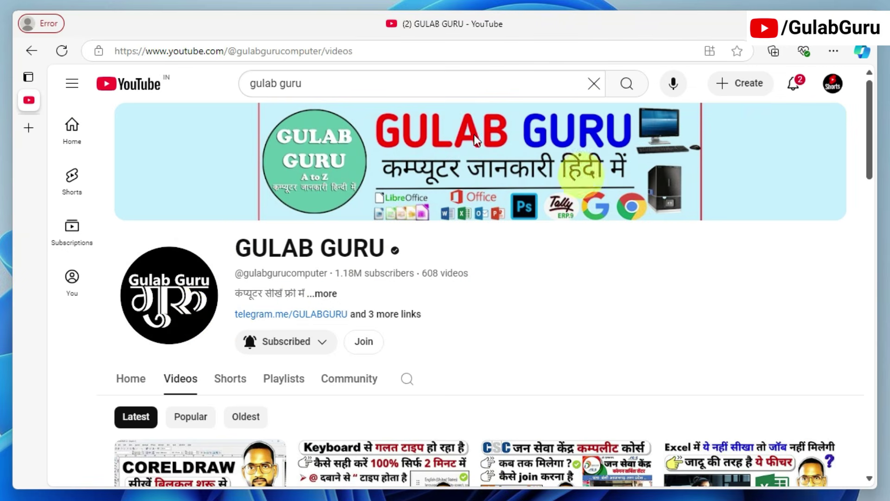
Open the Gulab Guru channel's playlists and look through the created playlists
{"action": "scroll", "coordinate": [513, 334], "scroll_direction": "down", "scroll_amount": 3}
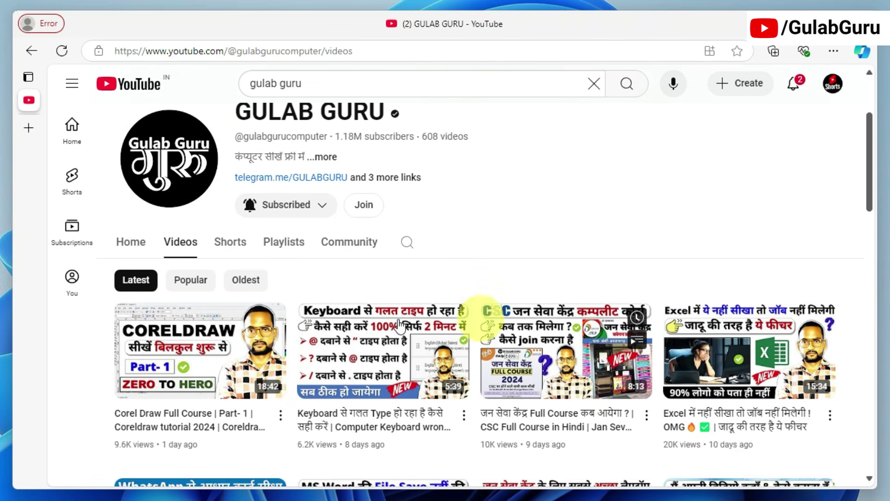
{"action": "left_click", "coordinate": [288, 244]}
{"action": "scroll", "coordinate": [296, 310], "scroll_direction": "down", "scroll_amount": 3}
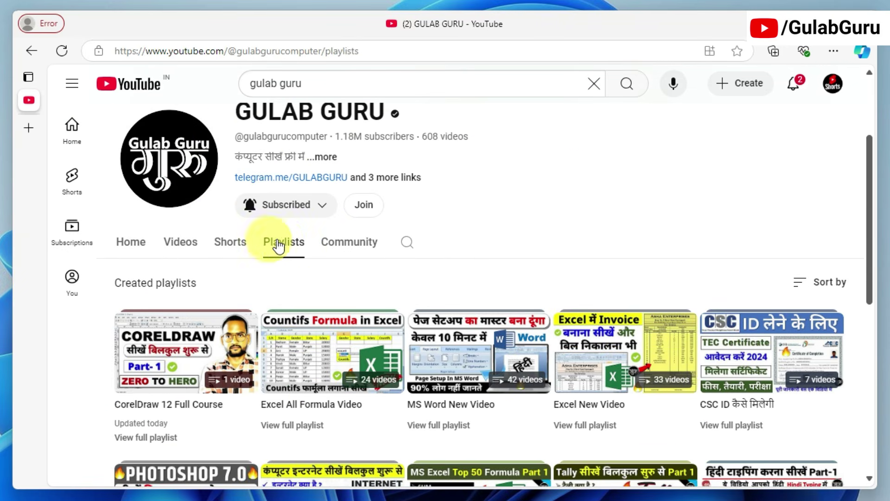
{"action": "scroll", "coordinate": [139, 307], "scroll_direction": "down", "scroll_amount": 2}
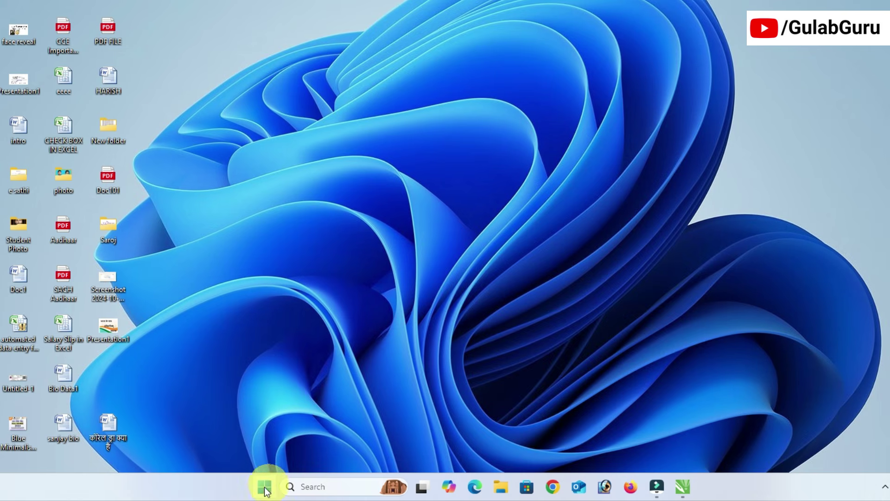
Find and launch CorelDRAW 12, and create a new blank document from its welcome screen
{"action": "left_click", "coordinate": [264, 487]}
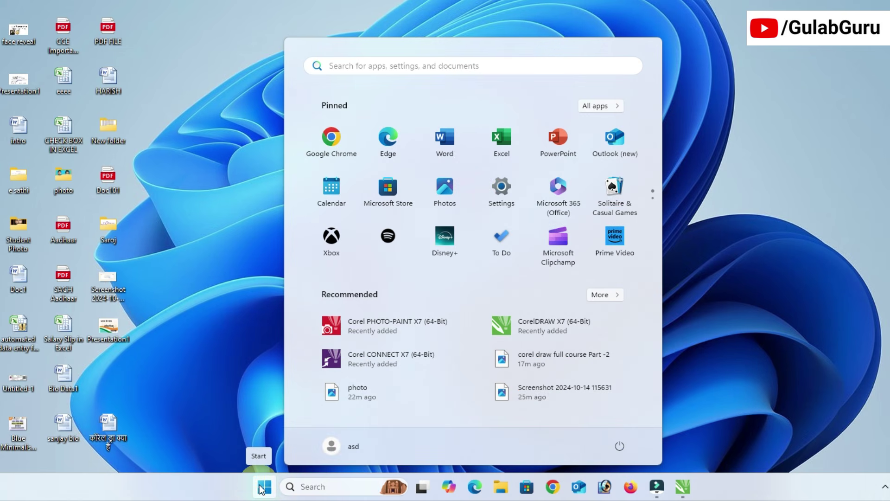
{"action": "left_click", "coordinate": [374, 67]}
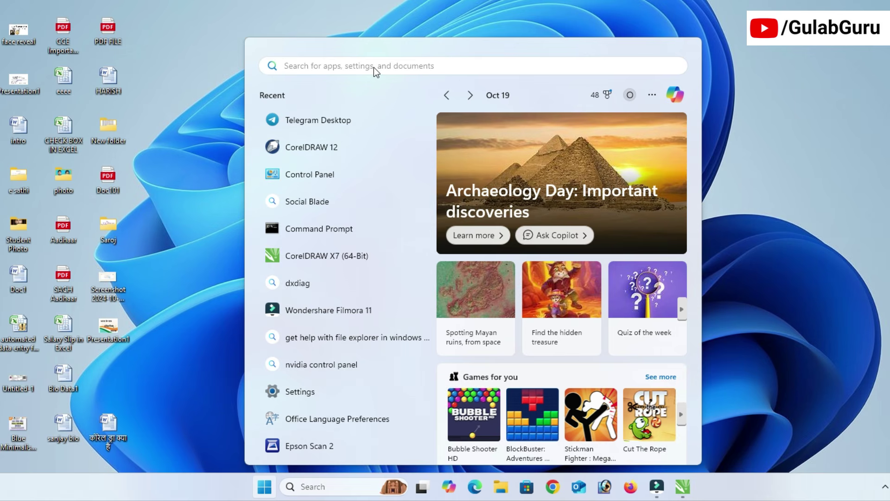
{"action": "type", "text": "co"}
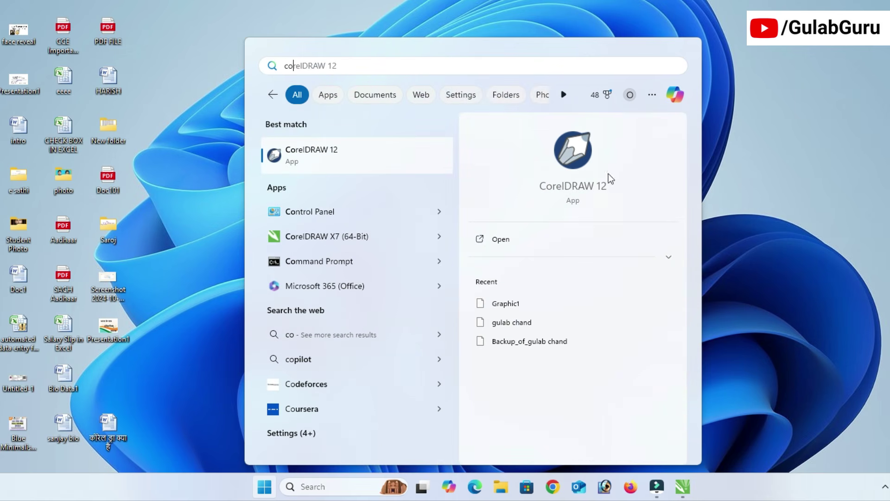
{"action": "left_click", "coordinate": [572, 154]}
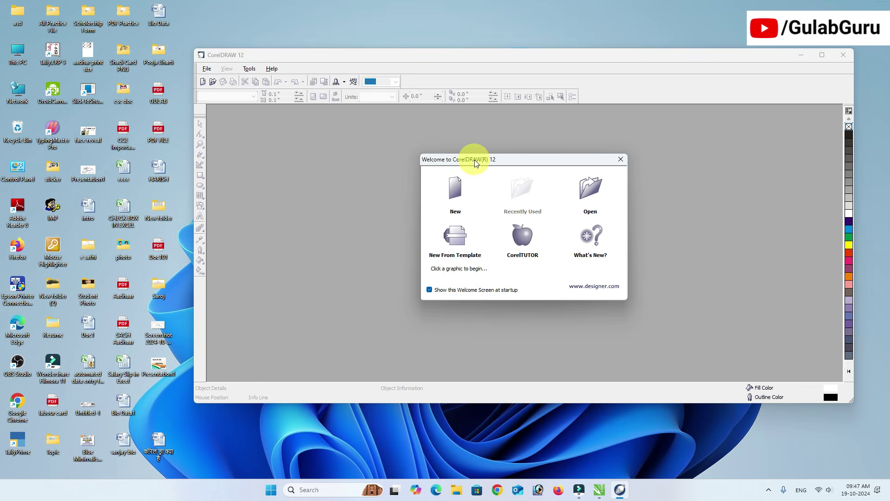
{"action": "left_click", "coordinate": [455, 195]}
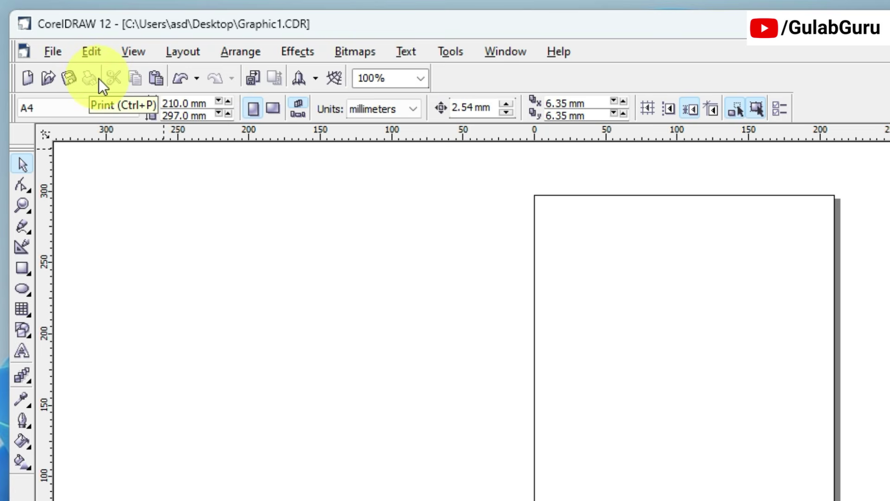
{"action": "left_click", "coordinate": [52, 52]}
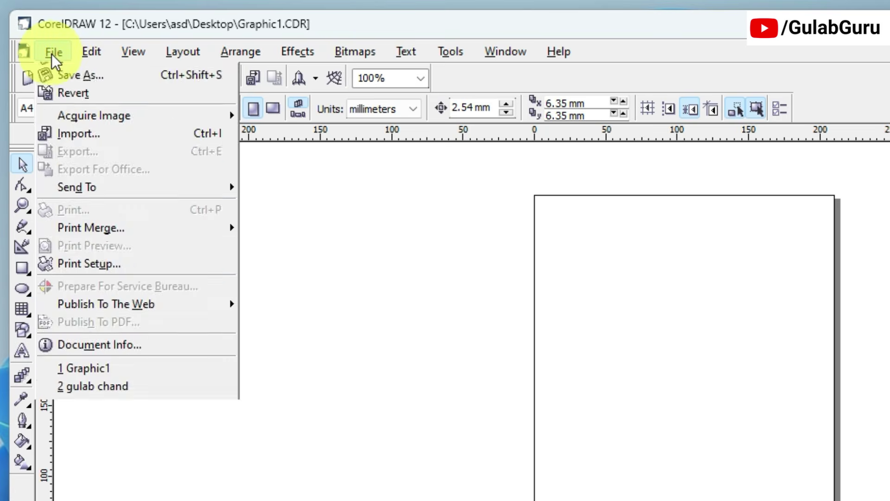
{"action": "left_click", "coordinate": [51, 54]}
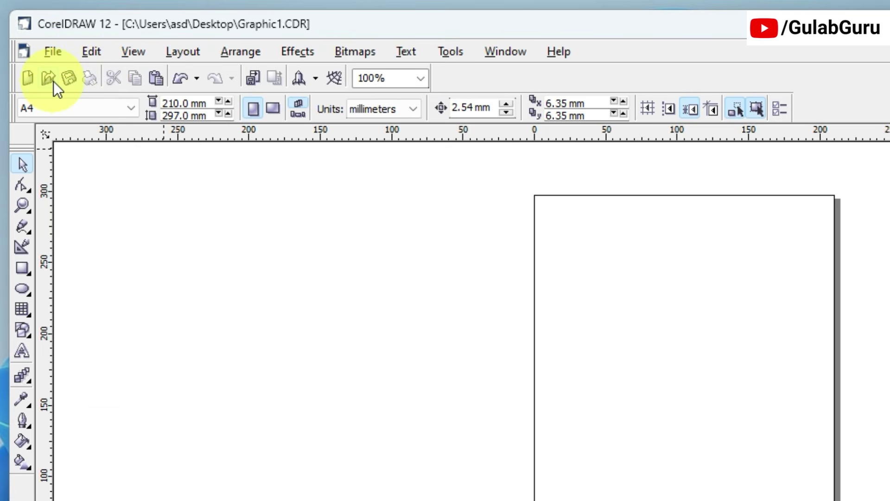
{"action": "left_click", "coordinate": [54, 52]}
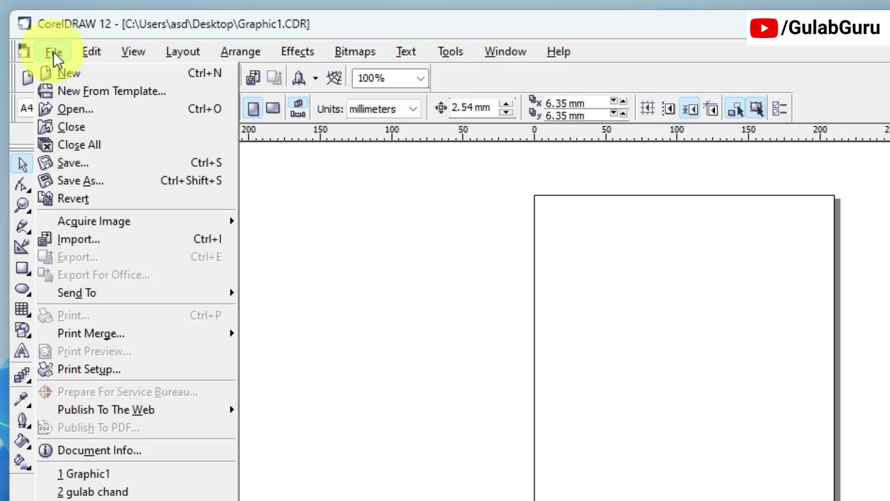
{"action": "left_click", "coordinate": [54, 52]}
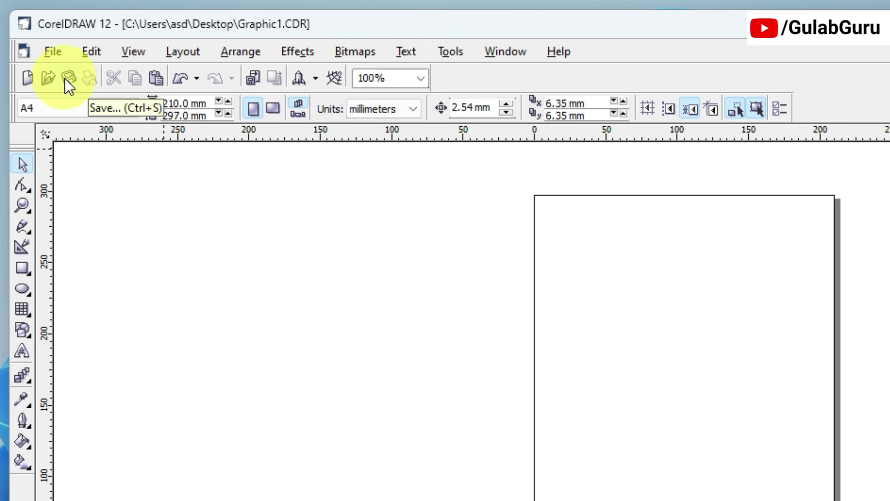
Hide the Standard toolbar and show it again
{"action": "left_click", "coordinate": [497, 53]}
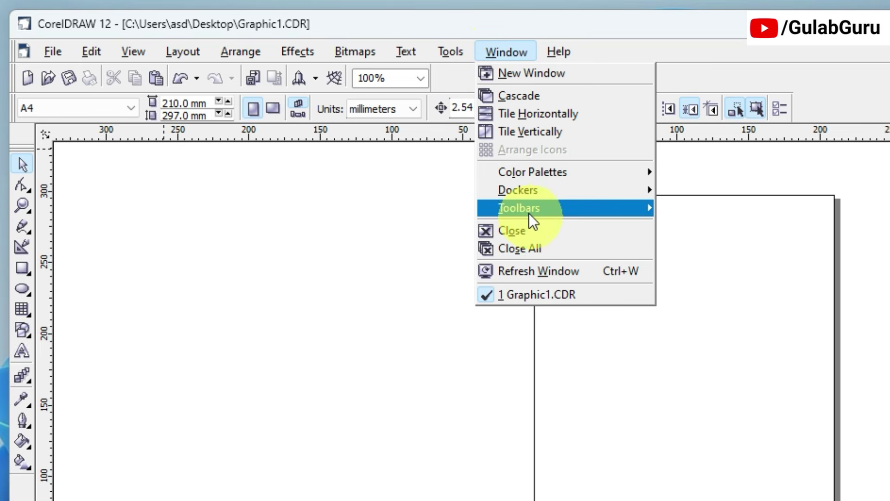
{"action": "mouse_move", "coordinate": [527, 209]}
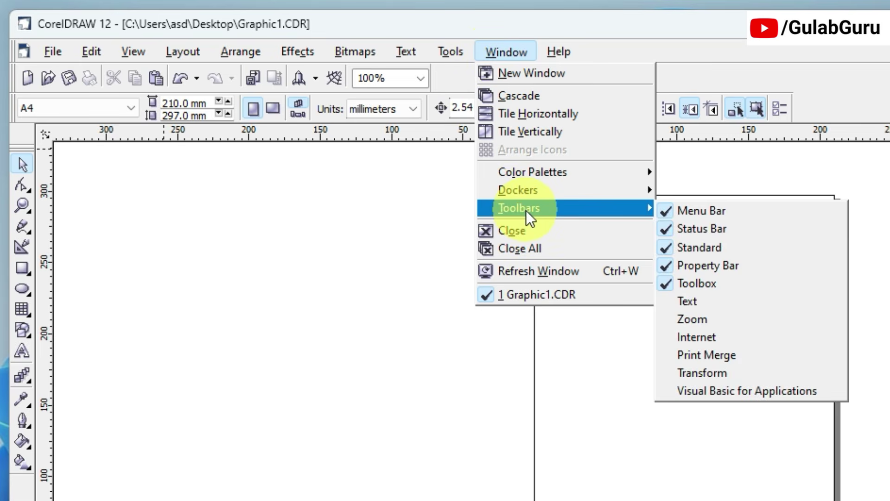
{"action": "left_click", "coordinate": [694, 248]}
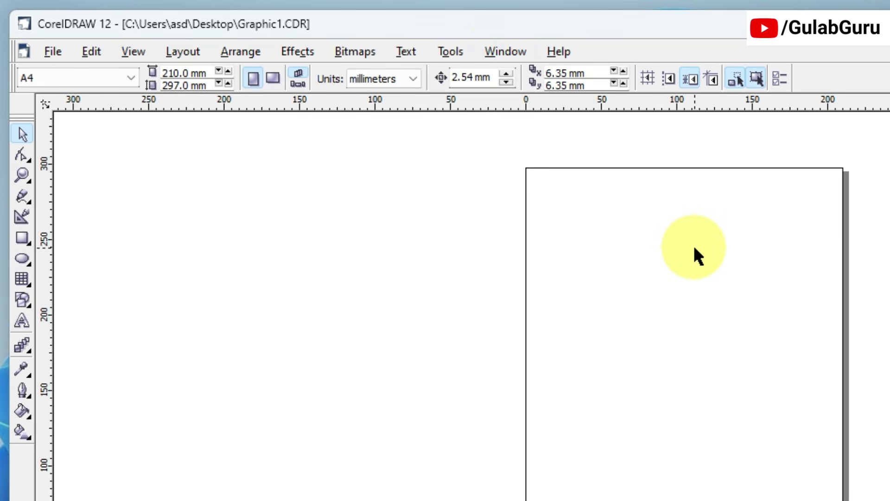
{"action": "left_click", "coordinate": [506, 54]}
{"action": "mouse_move", "coordinate": [589, 206]}
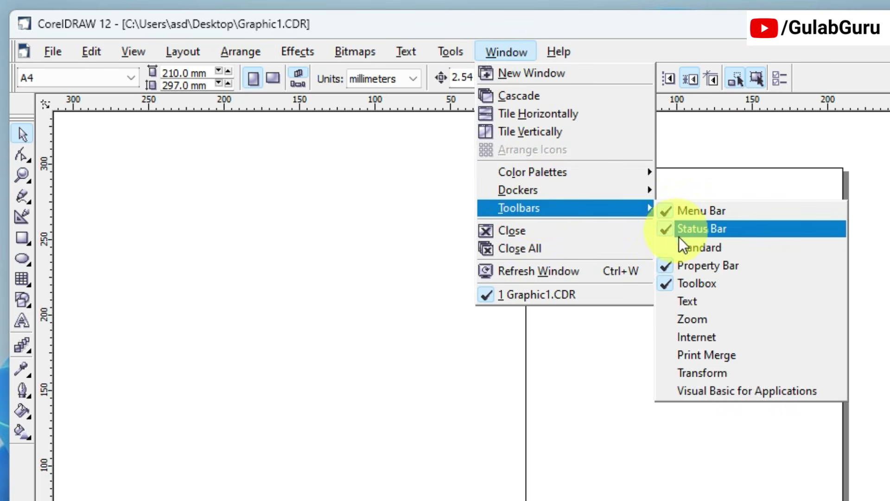
{"action": "left_click", "coordinate": [685, 247]}
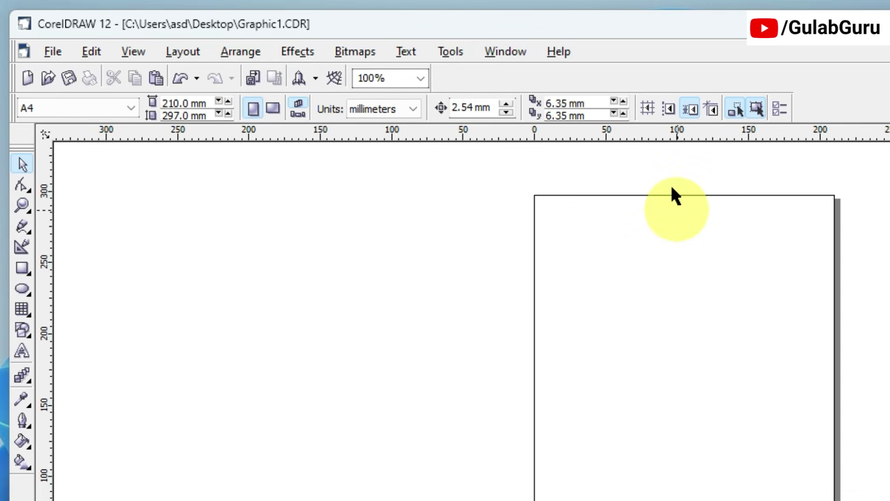
Toggle the Standard toolbar's visibility off and back on once more
{"action": "right_click", "coordinate": [603, 52]}
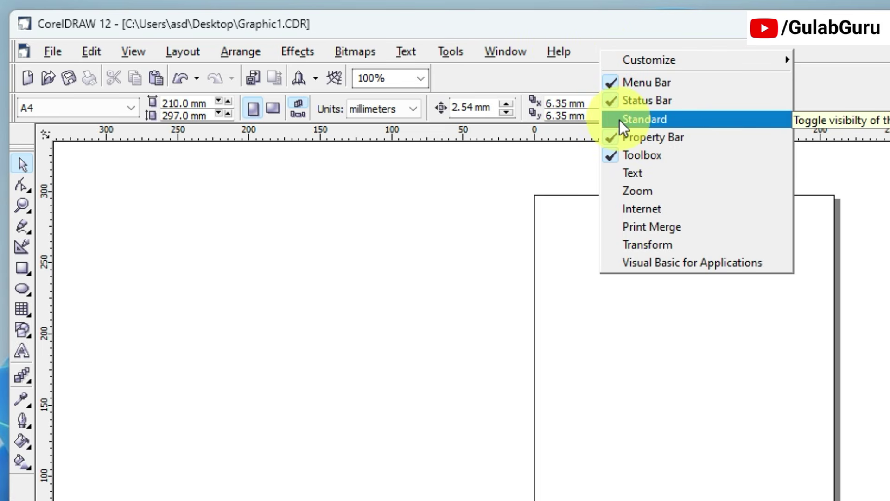
{"action": "left_click", "coordinate": [619, 120]}
{"action": "right_click", "coordinate": [605, 49]}
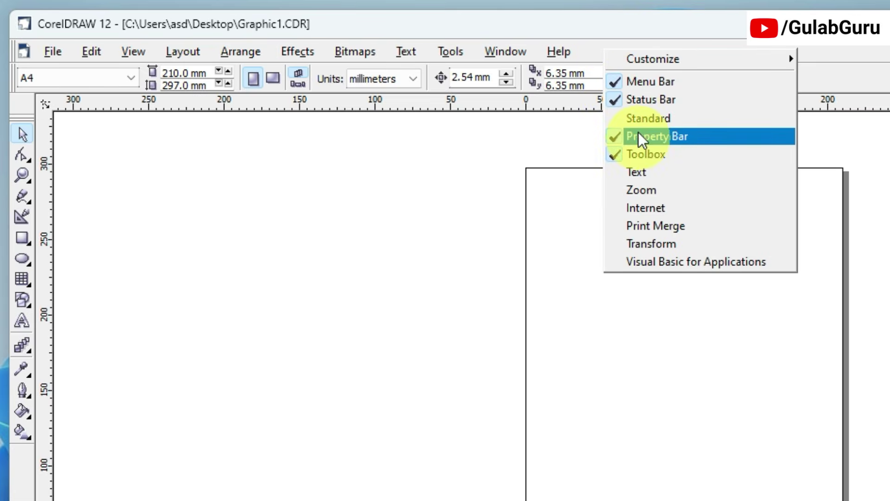
{"action": "left_click", "coordinate": [636, 116]}
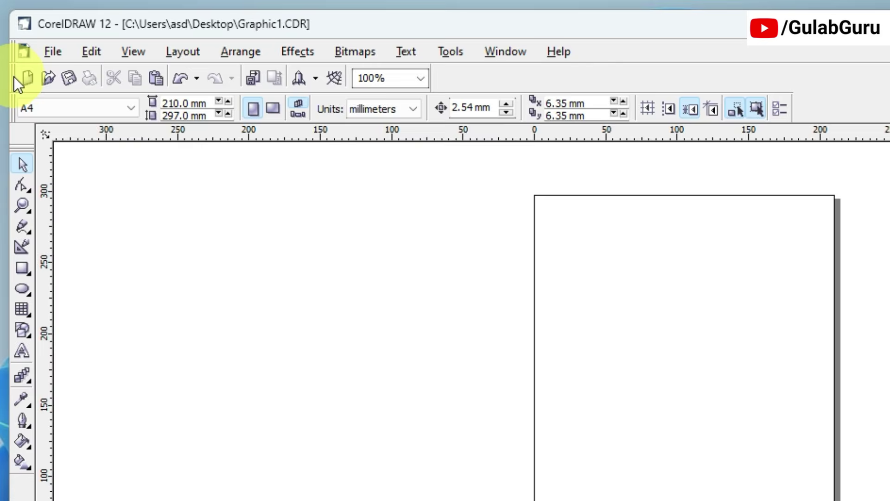
Undock the Standard toolbar, float it over the drawing area, and dock it again beneath the menu bar
{"action": "double_click", "coordinate": [27, 149]}
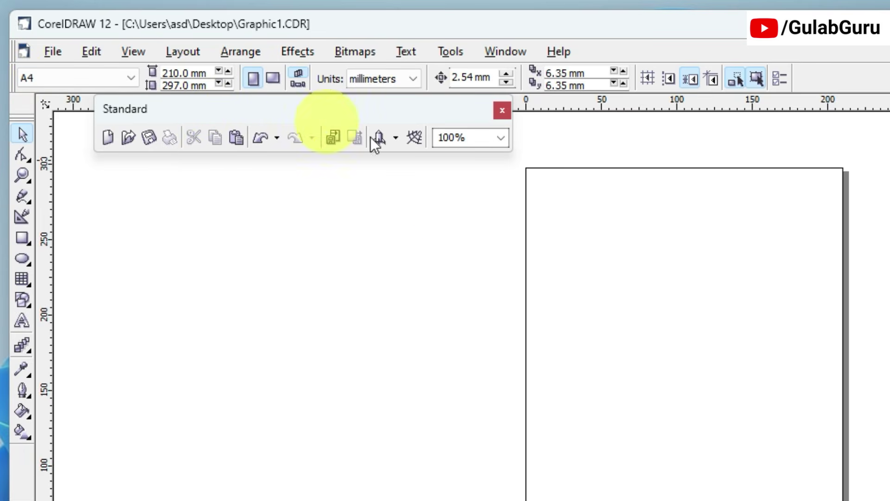
{"action": "left_click_drag", "start_coordinate": [371, 137], "coordinate": [414, 203]}
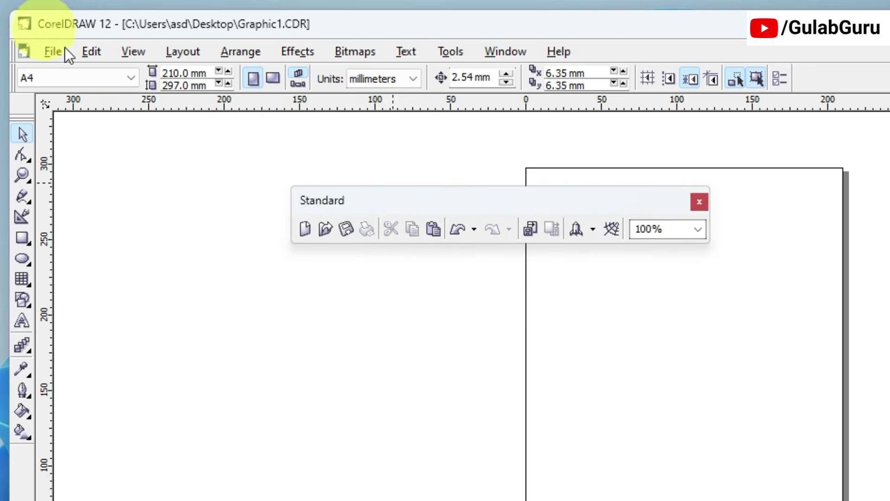
{"action": "left_click_drag", "start_coordinate": [366, 201], "coordinate": [102, 62]}
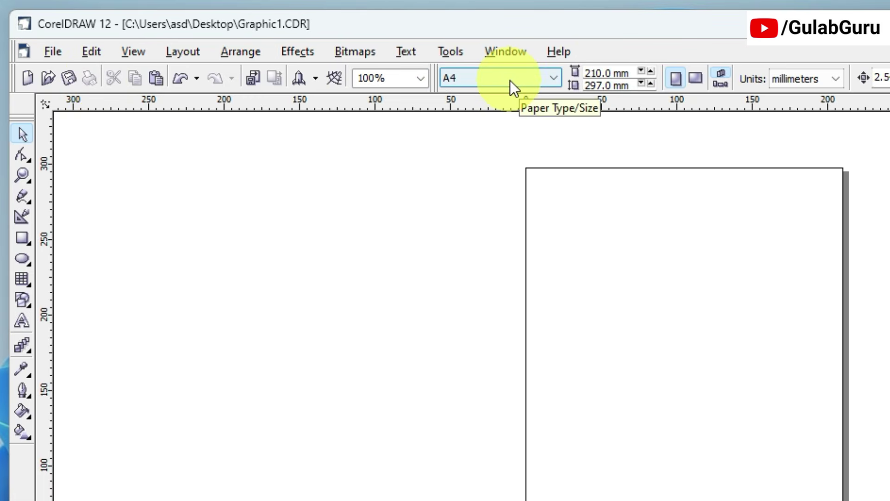
Undock the Property Bar as a floating bar and dock it back beneath the Standard toolbar
{"action": "double_click", "coordinate": [435, 74]}
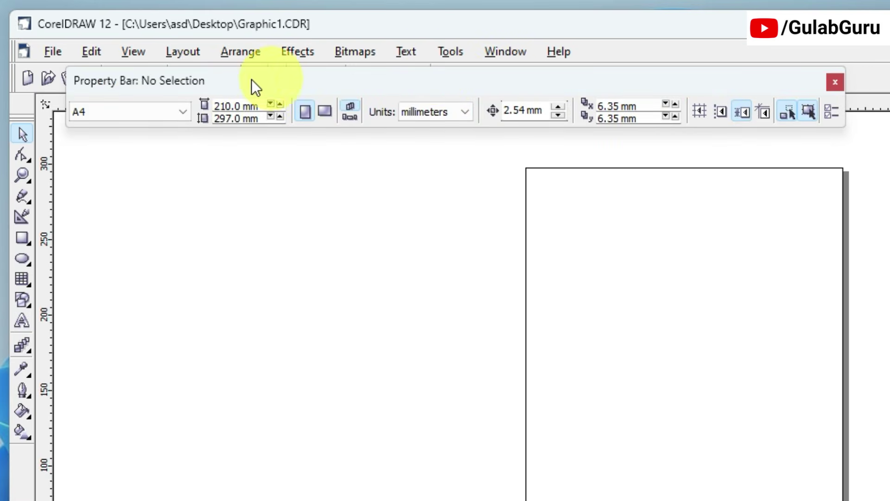
{"action": "left_click_drag", "start_coordinate": [152, 98], "coordinate": [147, 96]}
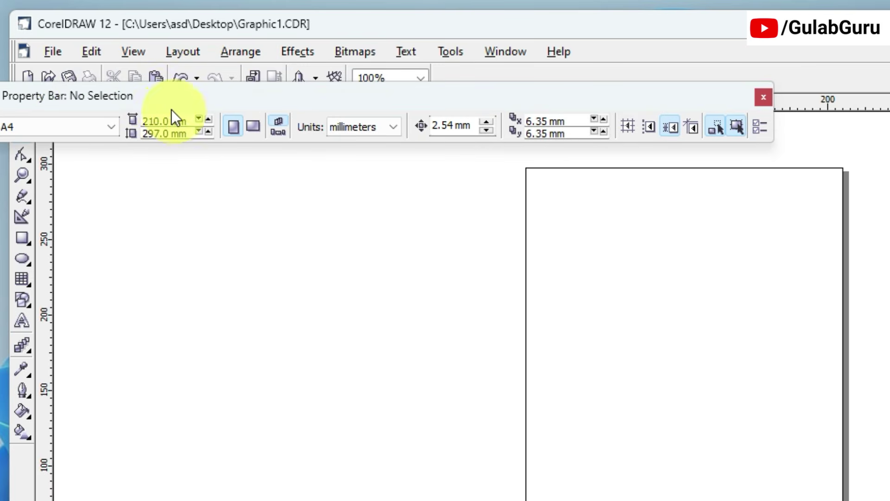
{"action": "left_click", "coordinate": [148, 96]}
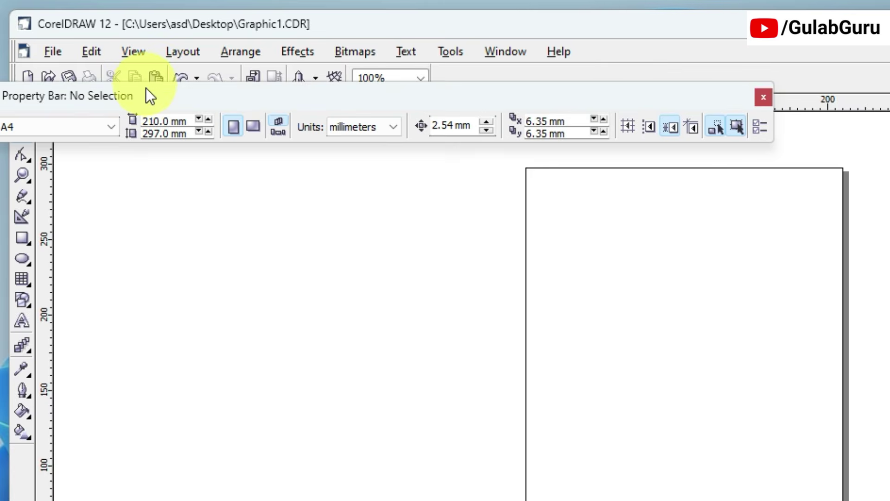
{"action": "double_click", "coordinate": [145, 88]}
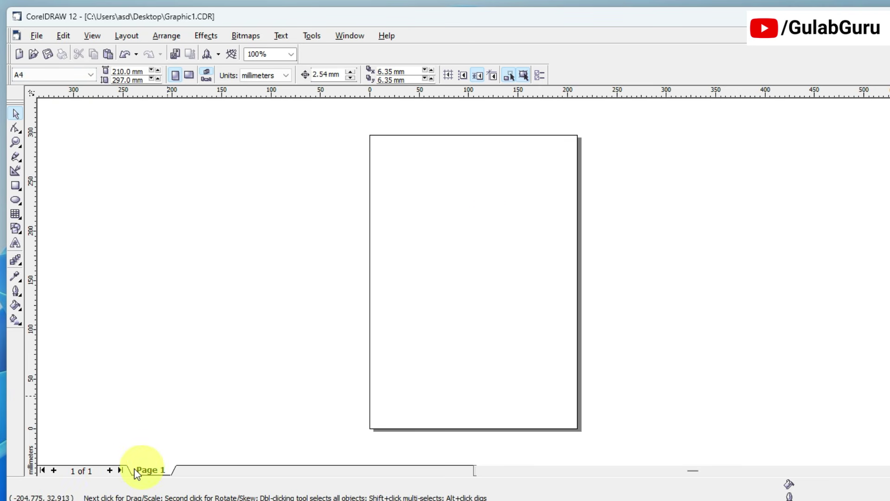
Add a second page after Page 1, and minimize the document window before restoring and maximizing it
{"action": "left_click", "coordinate": [109, 471]}
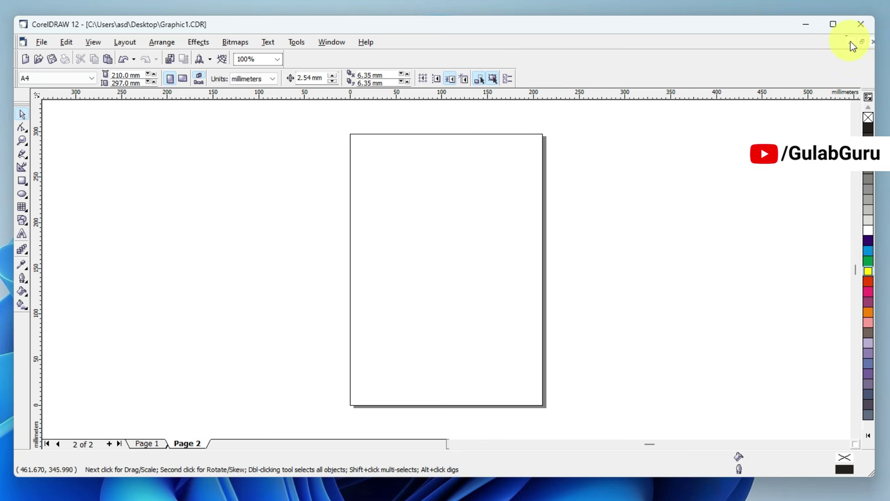
{"action": "left_click", "coordinate": [850, 41]}
{"action": "left_click", "coordinate": [73, 441]}
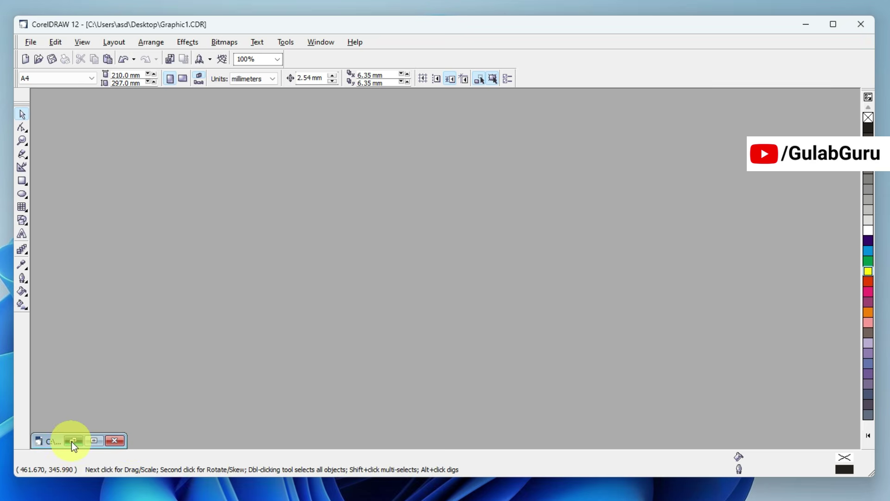
{"action": "left_click", "coordinate": [861, 42]}
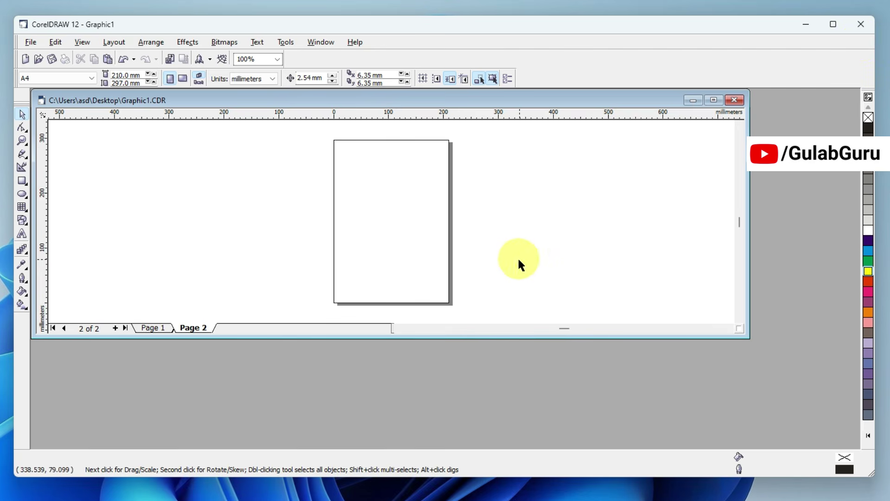
{"action": "left_click", "coordinate": [713, 100]}
{"action": "left_click", "coordinate": [713, 101]}
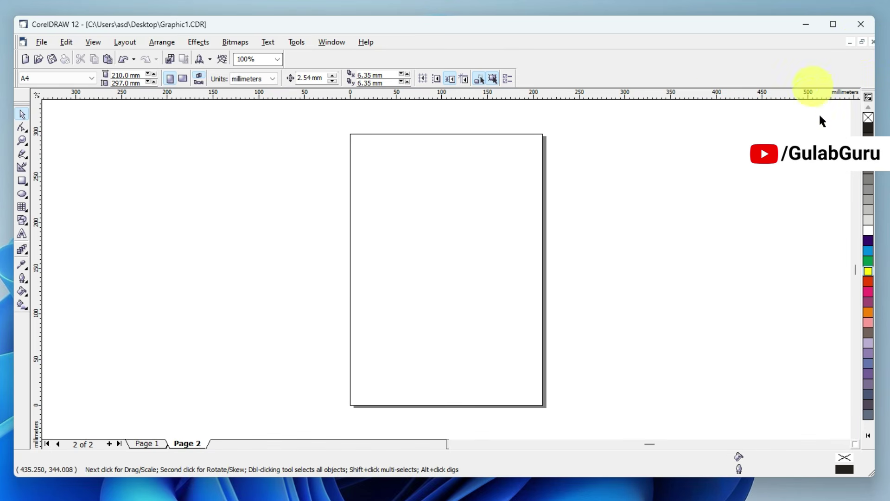
Close the Graphic1 document without saving its changes and create two new blank documents
{"action": "left_click", "coordinate": [873, 42]}
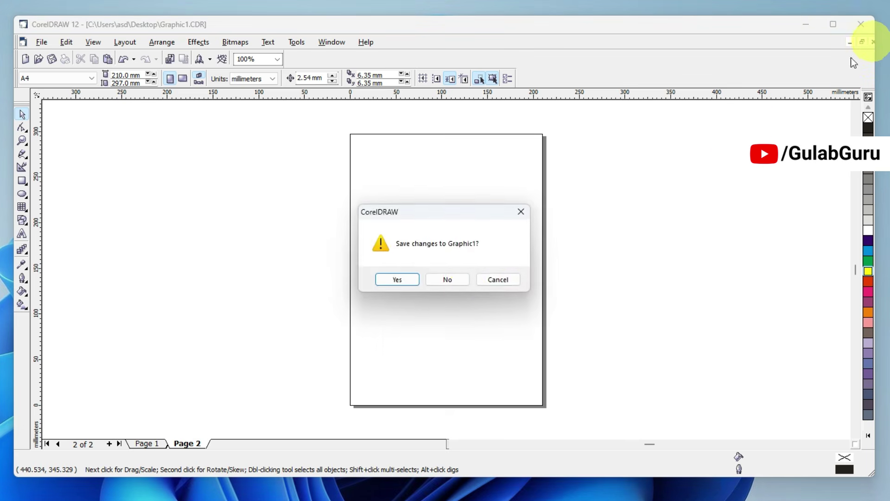
{"action": "left_click", "coordinate": [443, 280]}
{"action": "left_click", "coordinate": [448, 274]}
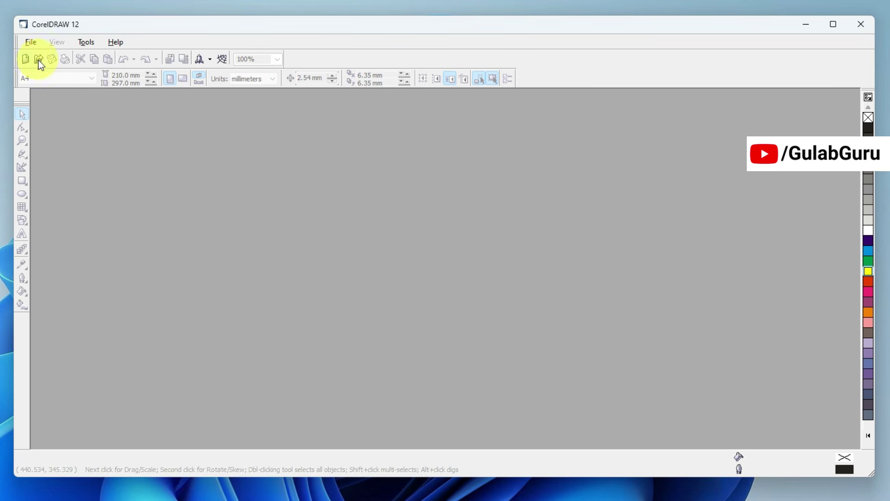
{"action": "left_click", "coordinate": [24, 58]}
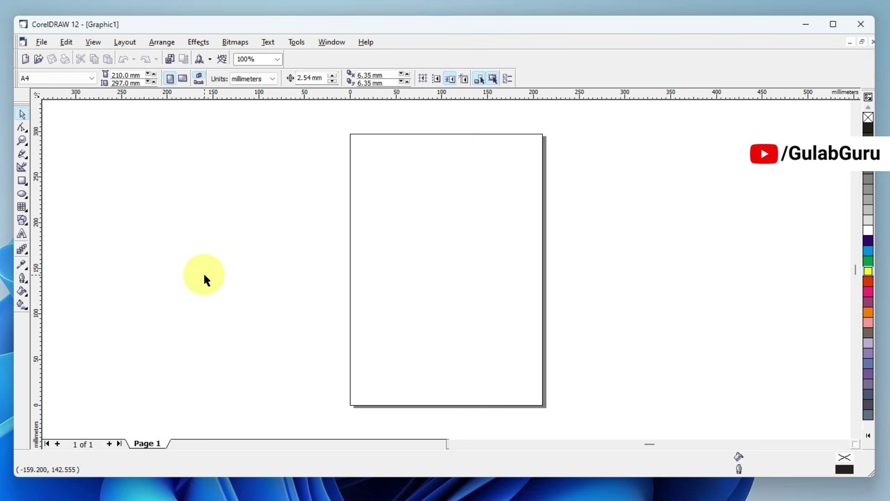
{"action": "left_click", "coordinate": [24, 59]}
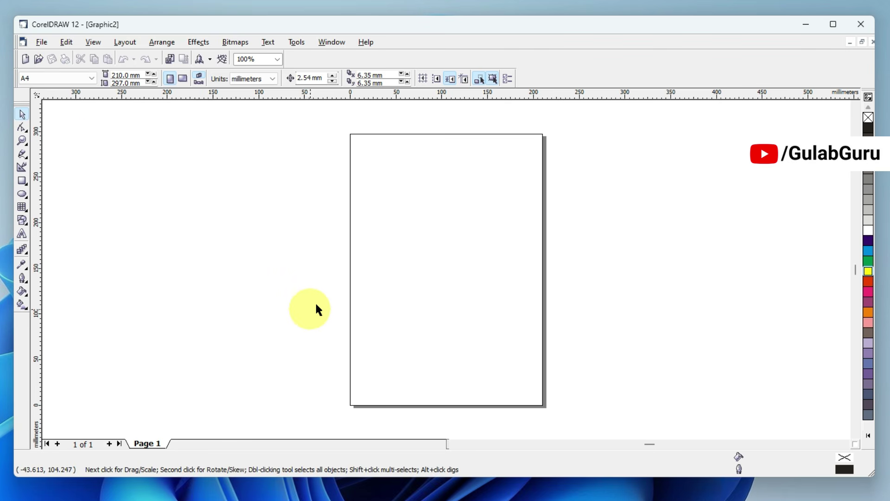
Minimize the Graphic2 and Graphic1 document windows, close Graphic1, and restore Graphic2
{"action": "left_click", "coordinate": [851, 43]}
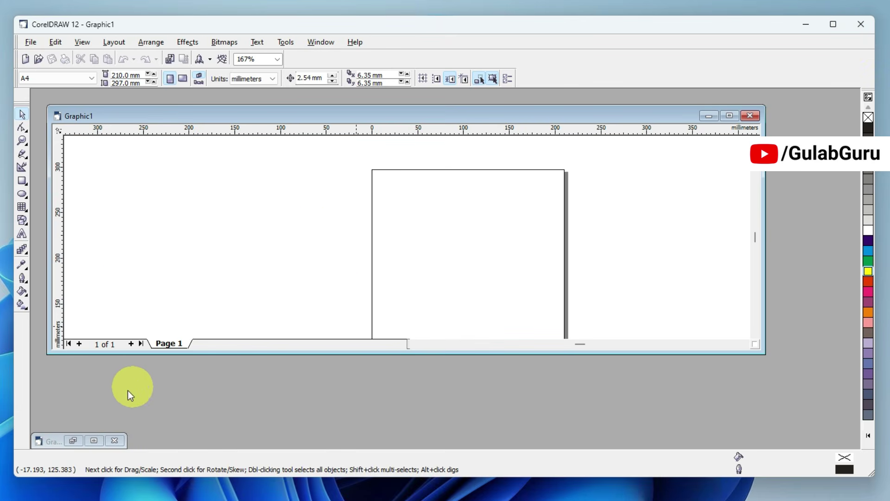
{"action": "left_click", "coordinate": [729, 115]}
{"action": "left_click", "coordinate": [850, 42]}
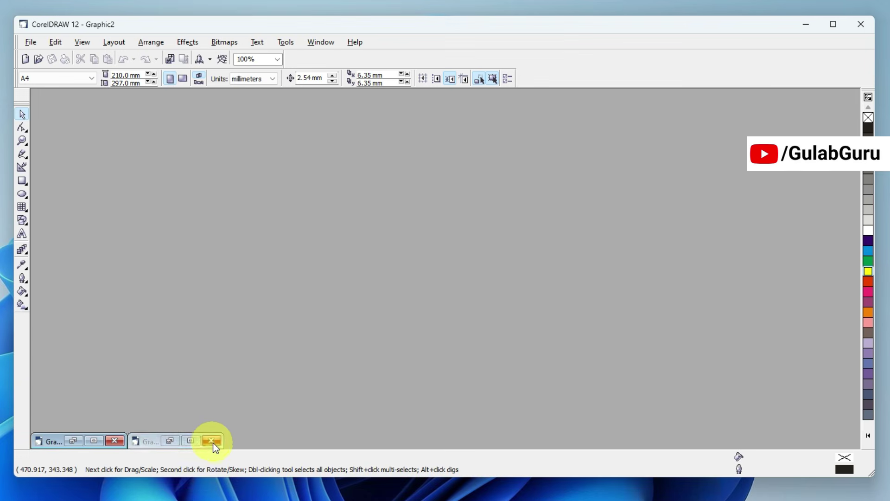
{"action": "left_click", "coordinate": [357, 399]}
{"action": "left_click", "coordinate": [211, 440]}
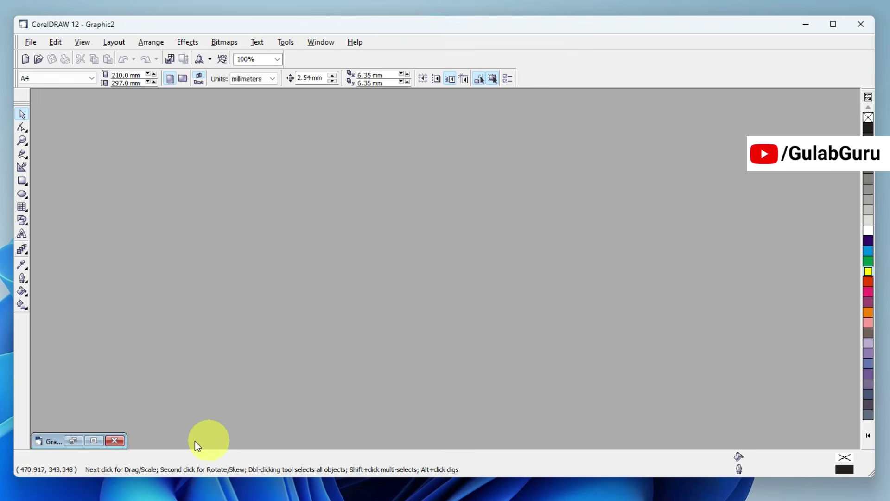
{"action": "left_click", "coordinate": [72, 441]}
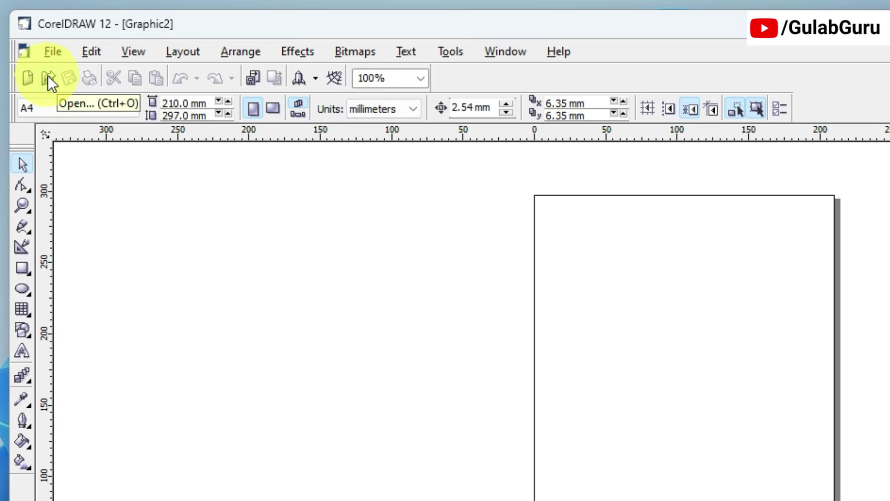
Inspect the Open Drawing dialog and the File commands, leaving both without opening a drawing
{"action": "left_click", "coordinate": [48, 77]}
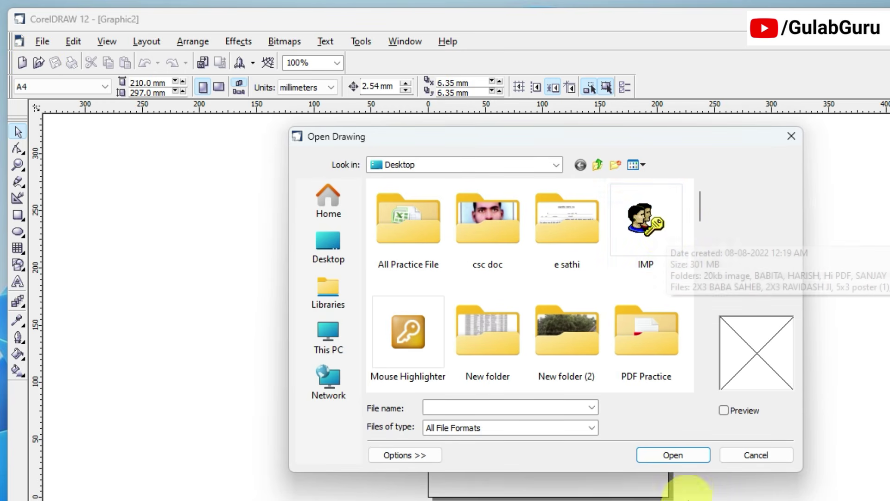
{"action": "left_click", "coordinate": [755, 455]}
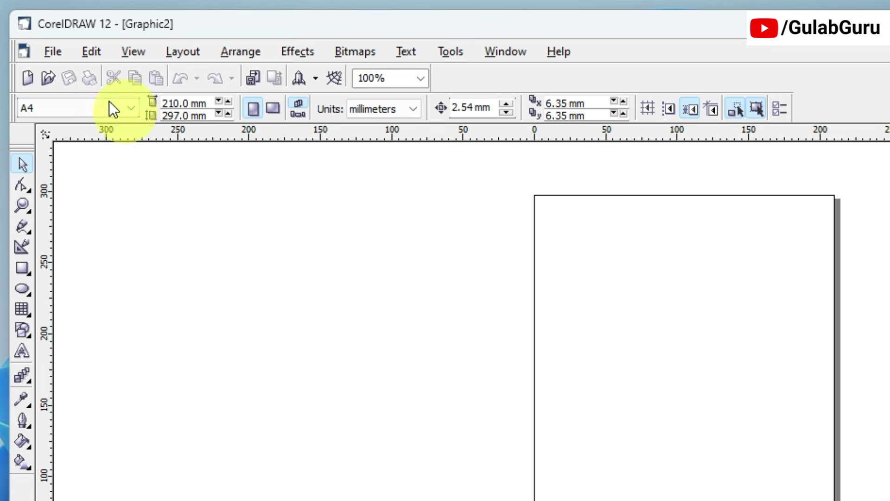
{"action": "left_click", "coordinate": [54, 51]}
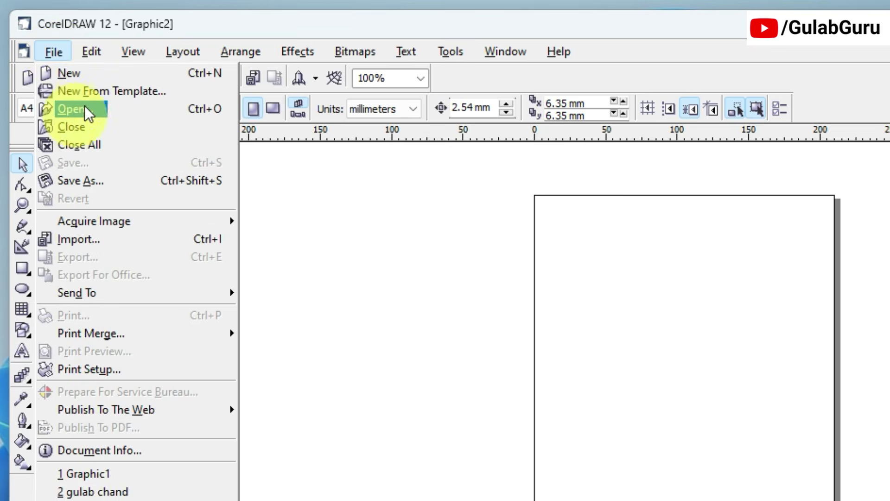
{"action": "left_click", "coordinate": [338, 230]}
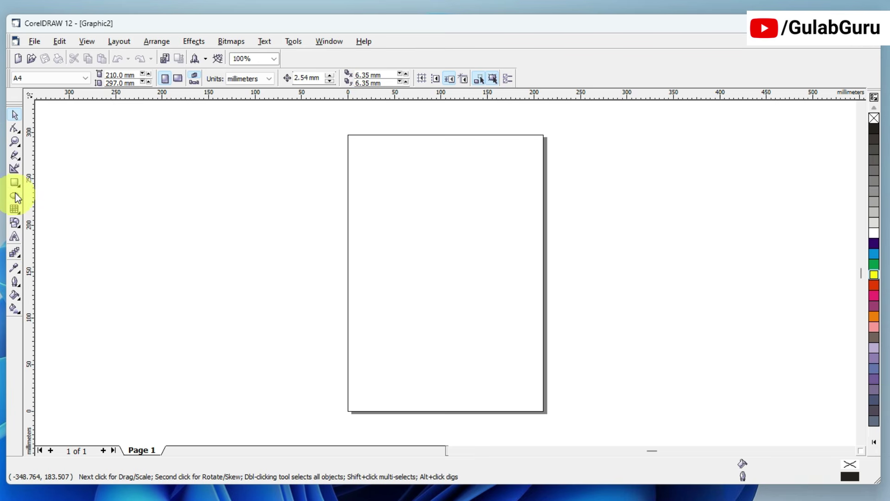
Draw a rectangle about 167 × 141 mm and move it inside the upper part of the page
{"action": "left_click", "coordinate": [23, 270]}
{"action": "left_click", "coordinate": [15, 184]}
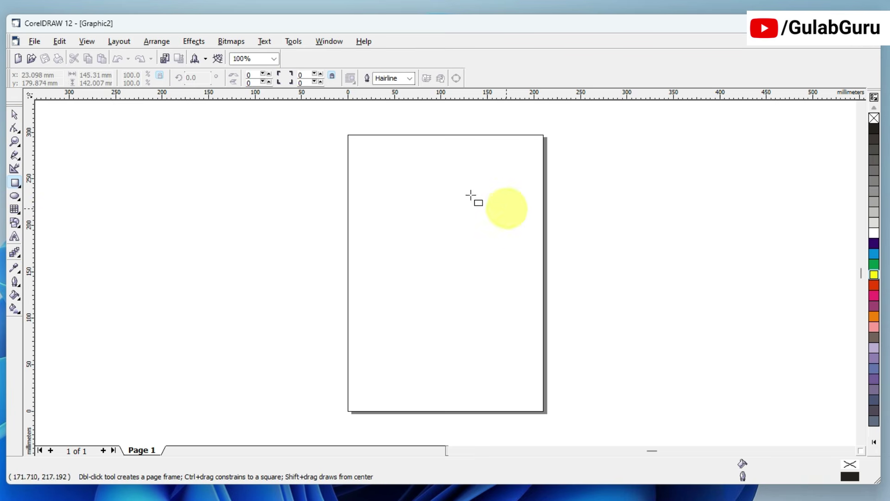
{"action": "left_click_drag", "start_coordinate": [337, 167], "coordinate": [492, 299]}
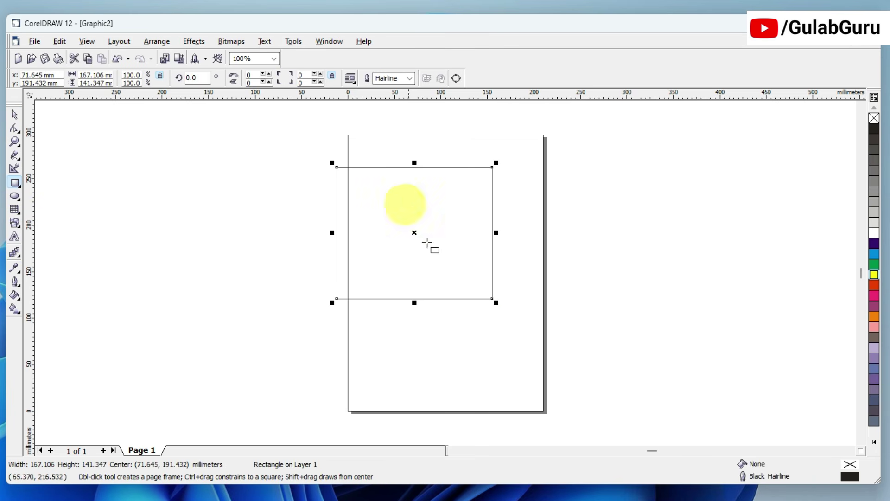
{"action": "left_click", "coordinate": [14, 114]}
{"action": "left_click_drag", "start_coordinate": [415, 232], "coordinate": [446, 227]}
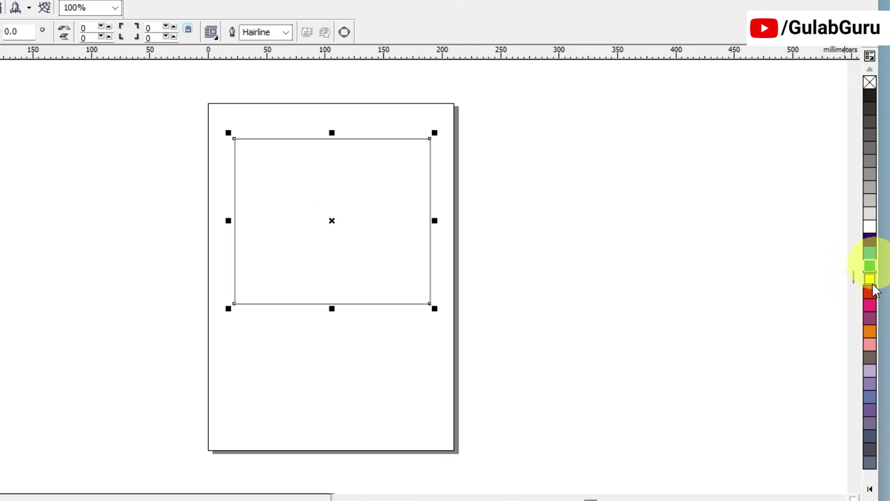
Try a cyan and a yellow fill on the rectangle, clearing the fill after each color
{"action": "left_click", "coordinate": [869, 253]}
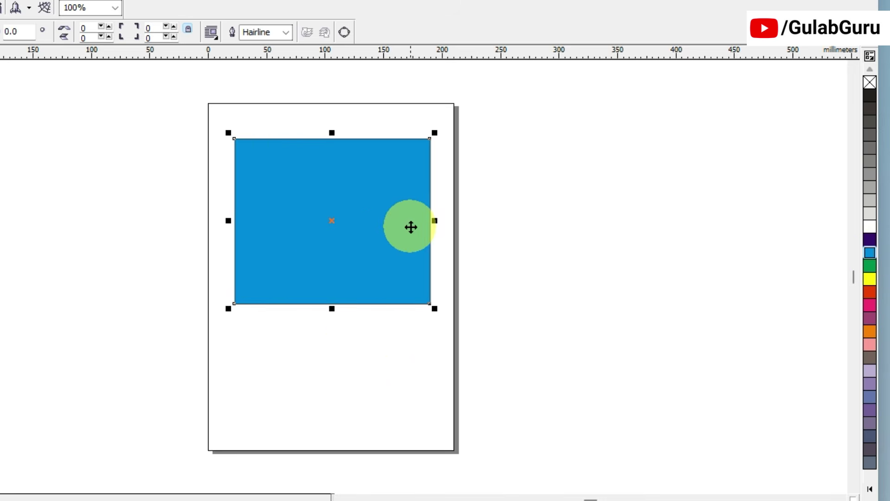
{"action": "left_click", "coordinate": [870, 84]}
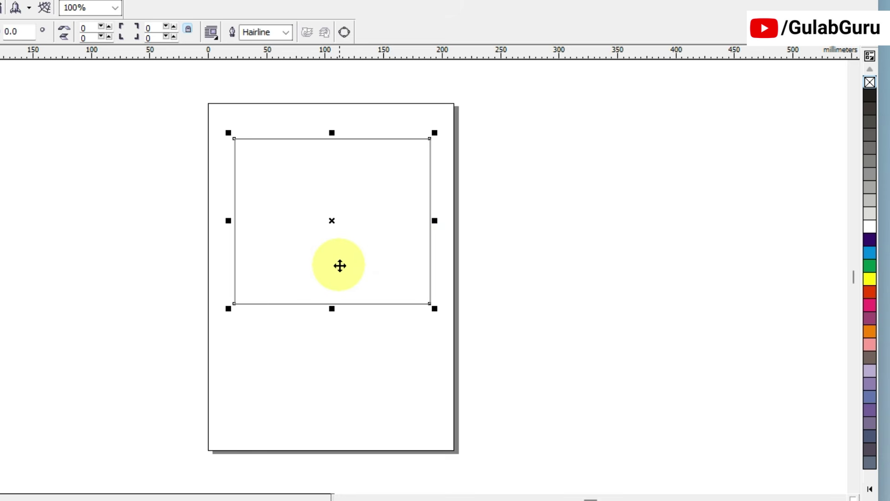
{"action": "left_click", "coordinate": [870, 281]}
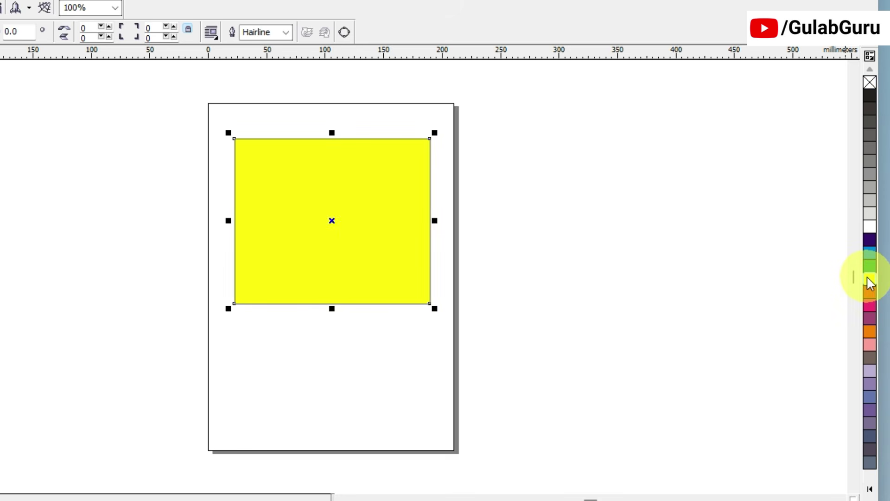
{"action": "left_click", "coordinate": [870, 83]}
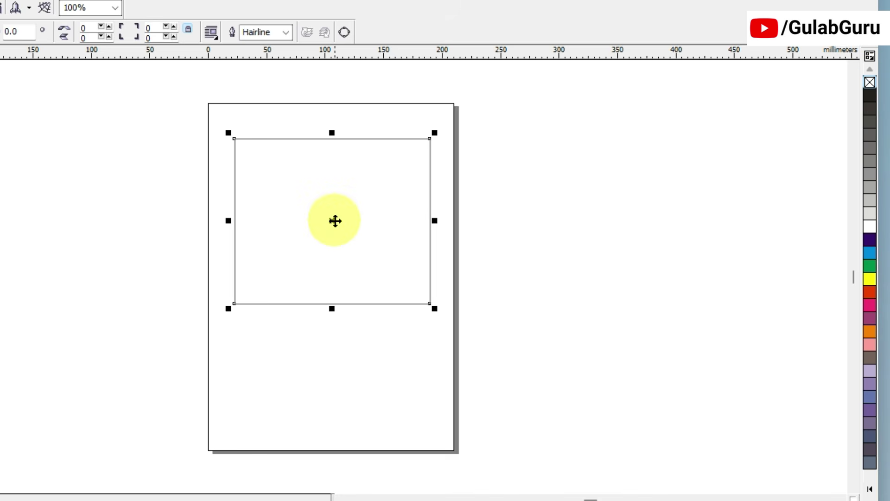
Try a yellow fill and no outline on the rectangle, ending with a cyan fill and a green outline
{"action": "left_click", "coordinate": [870, 279]}
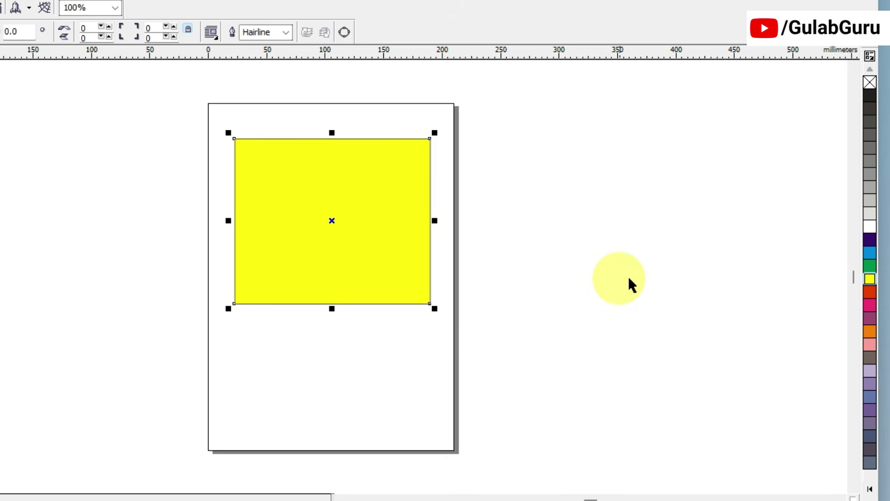
{"action": "right_click", "coordinate": [870, 266]}
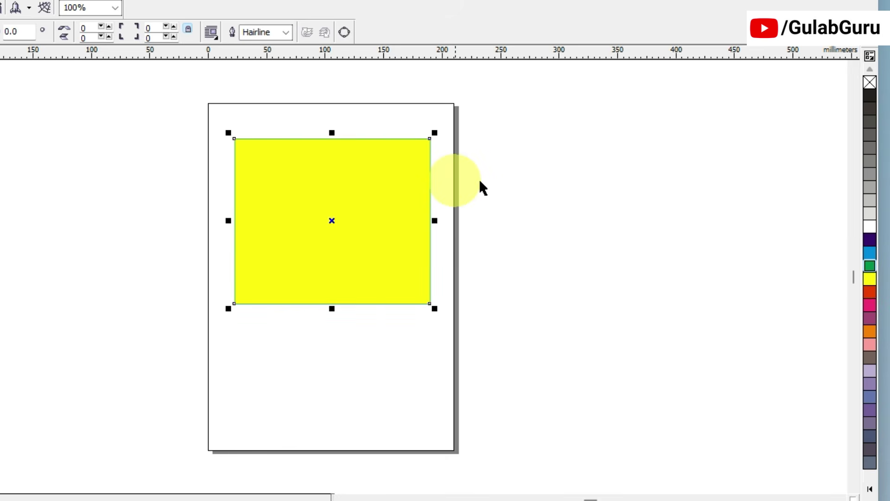
{"action": "right_click", "coordinate": [869, 85]}
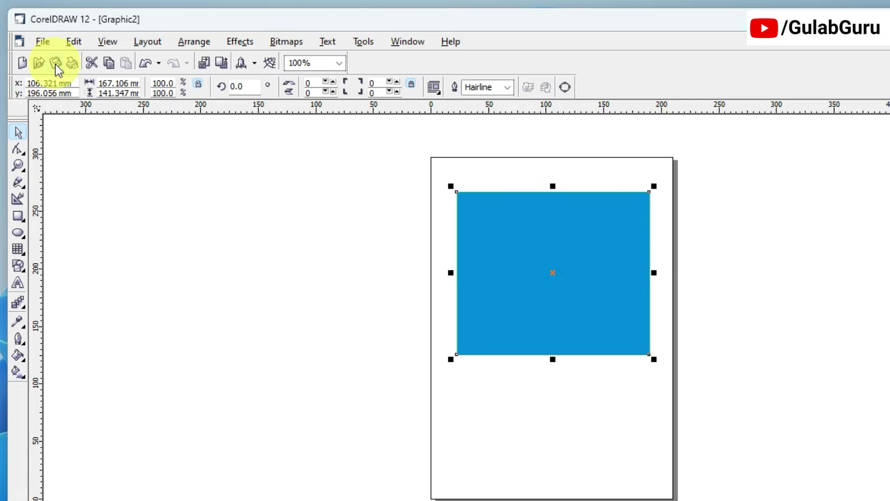
Save the drawing to the Desktop as gulab, reviewing the available file types and keeping CDR - CorelDRAW
{"action": "left_click", "coordinate": [69, 80]}
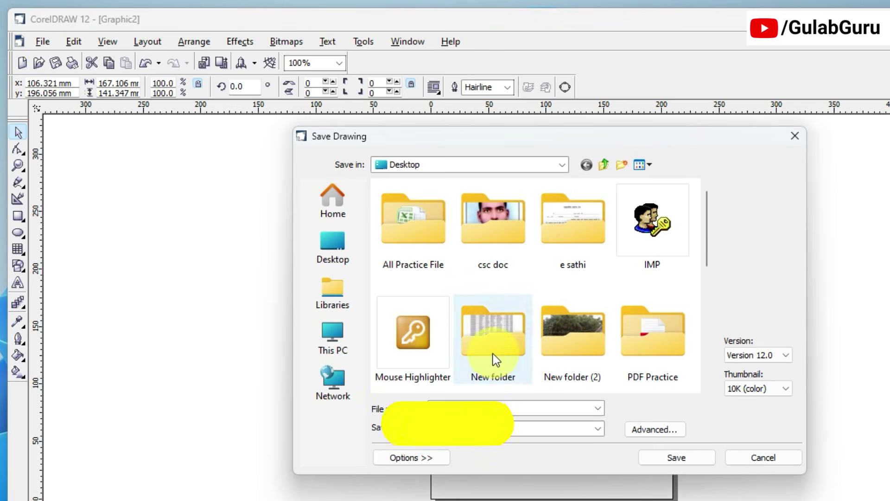
{"action": "left_click", "coordinate": [332, 248]}
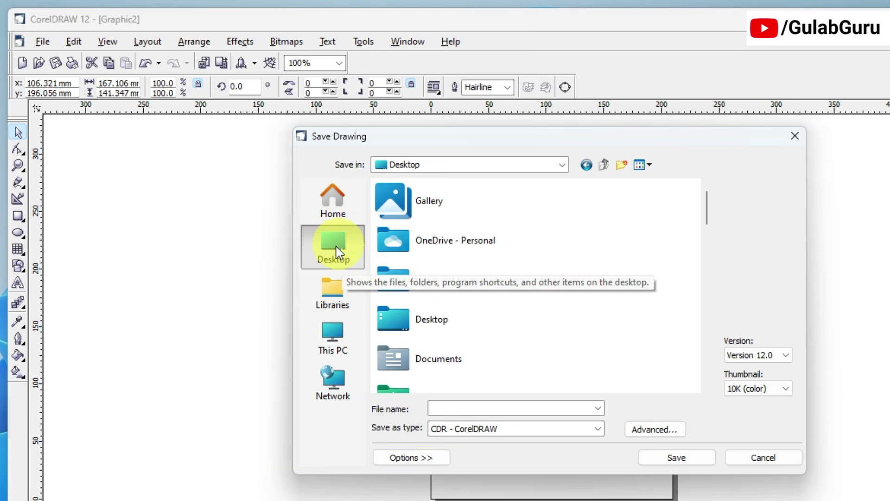
{"action": "left_click", "coordinate": [457, 407]}
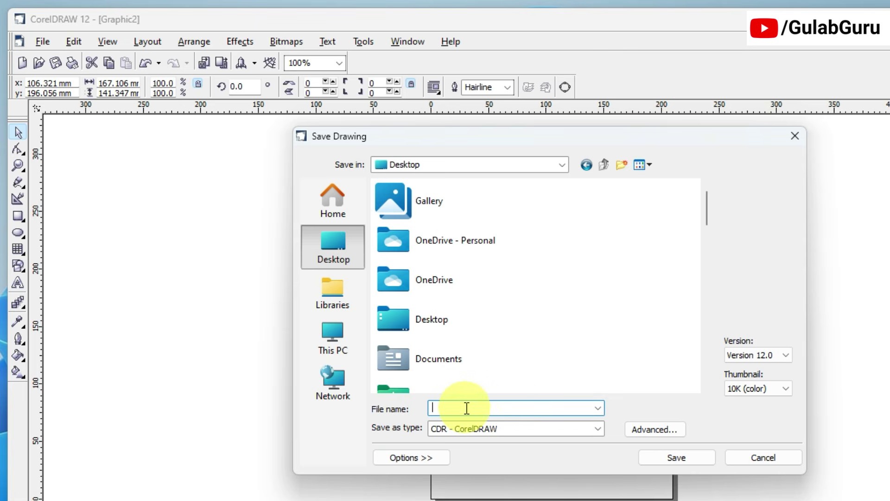
{"action": "type", "text": "gulab"}
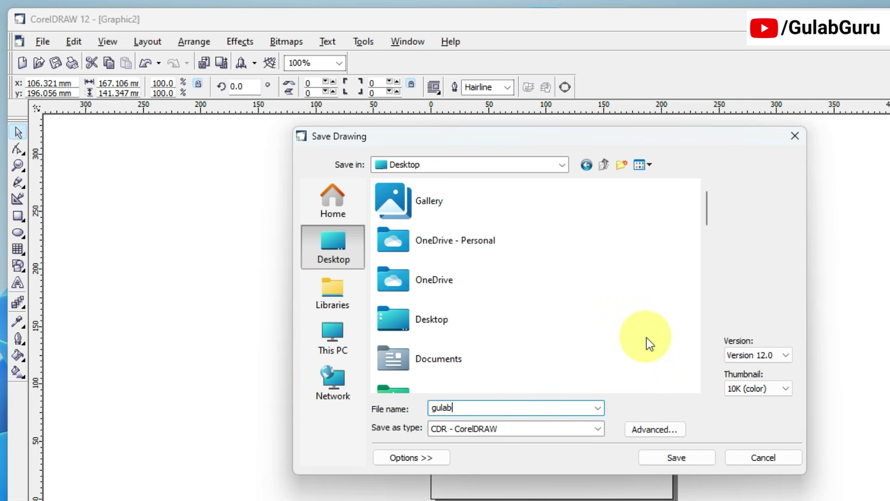
{"action": "left_click", "coordinate": [598, 429]}
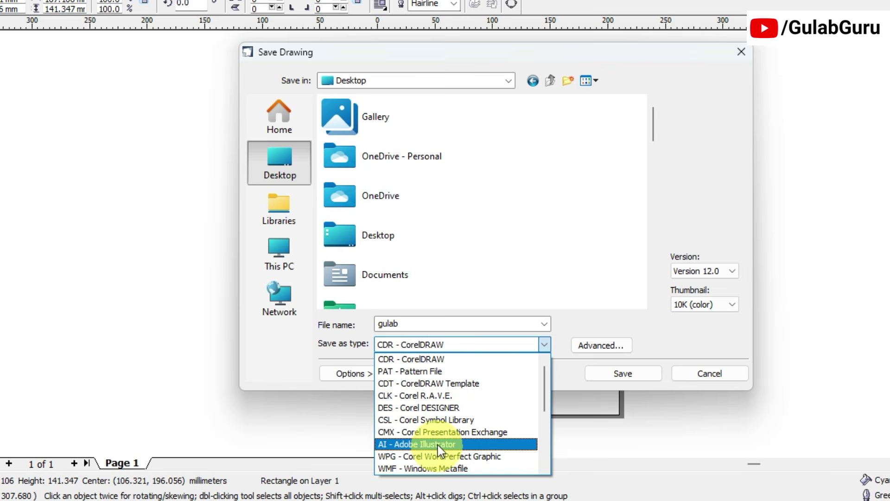
{"action": "scroll", "coordinate": [439, 441], "scroll_direction": "down", "scroll_amount": 4}
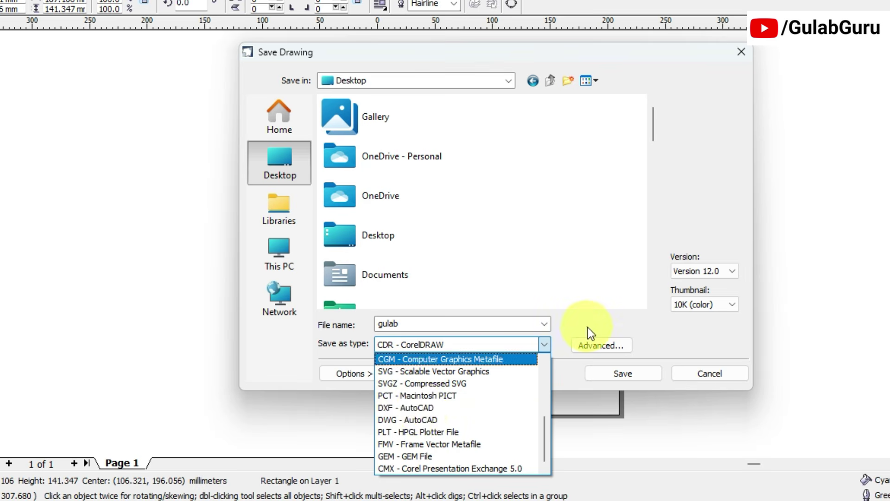
{"action": "left_click", "coordinate": [473, 345]}
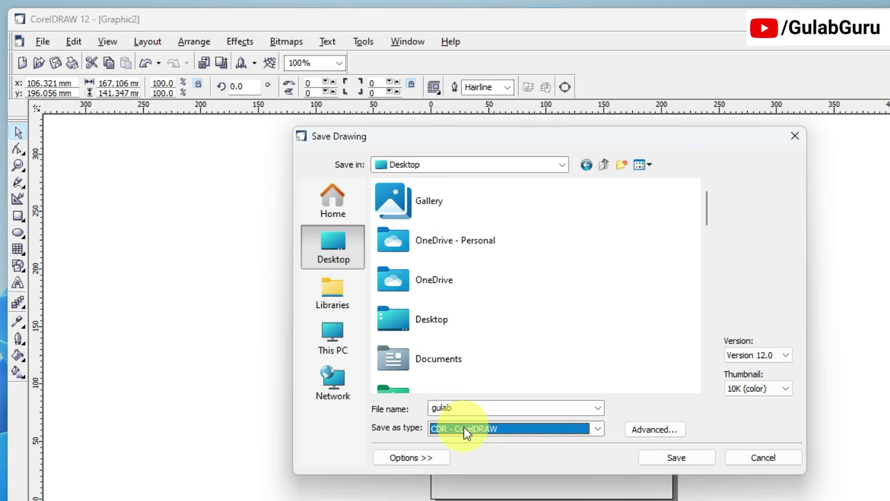
{"action": "left_click", "coordinate": [674, 457]}
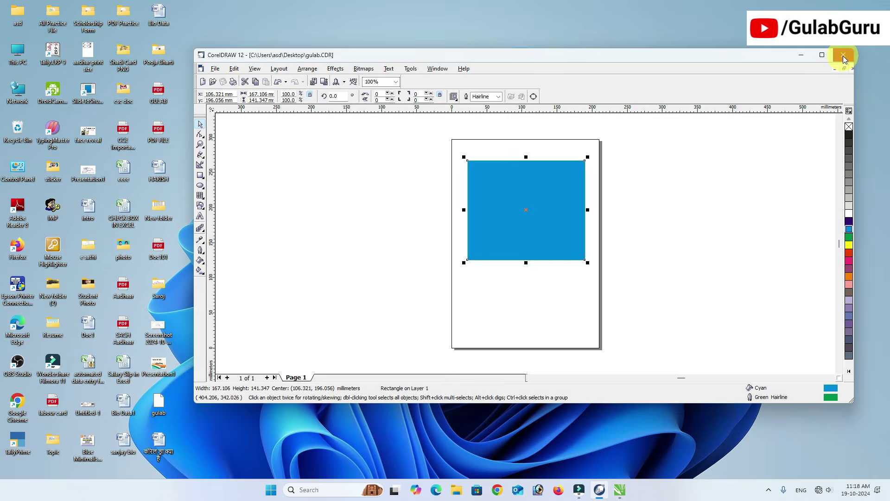
Close CorelDRAW and reopen the saved gulab drawing from the desktop
{"action": "left_click", "coordinate": [843, 55]}
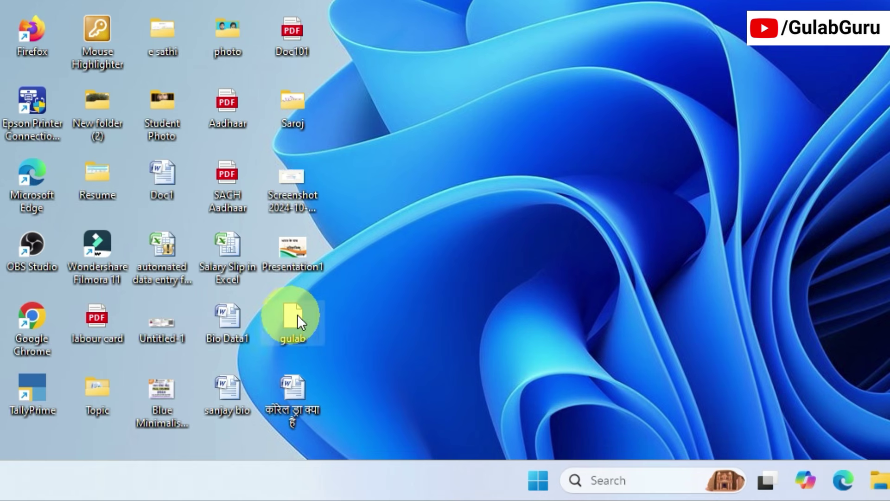
{"action": "mouse_move", "coordinate": [292, 316]}
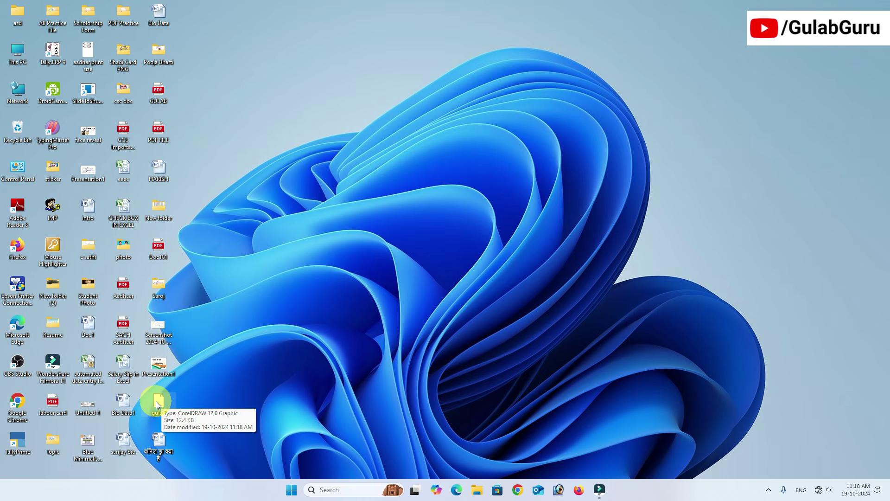
{"action": "double_click", "coordinate": [292, 315]}
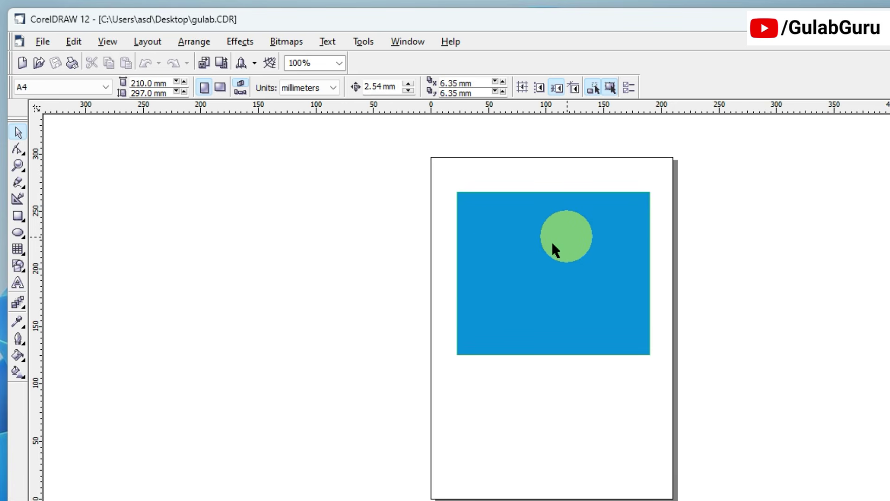
Draw a yellow-filled rectangle about 101 × 94 mm over the blue rectangle's lower-left corner and save the drawing
{"action": "left_click", "coordinate": [17, 216]}
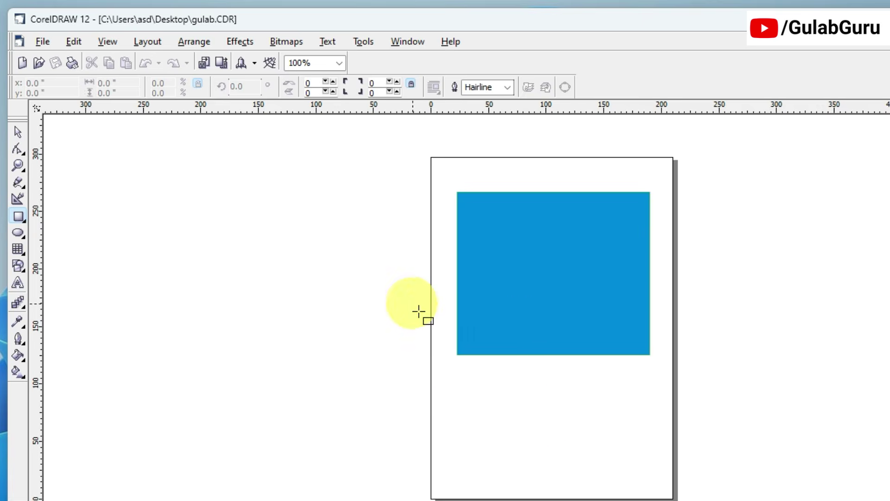
{"action": "left_click_drag", "start_coordinate": [413, 304], "coordinate": [529, 412]}
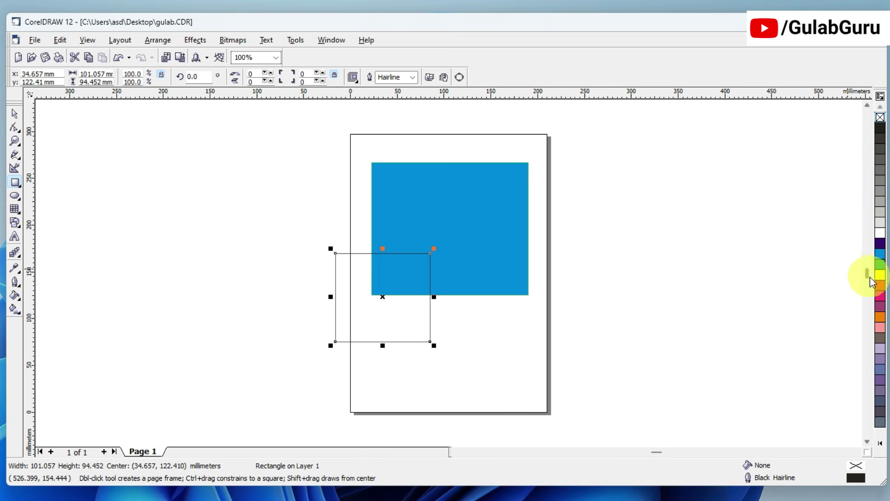
{"action": "left_click", "coordinate": [880, 275]}
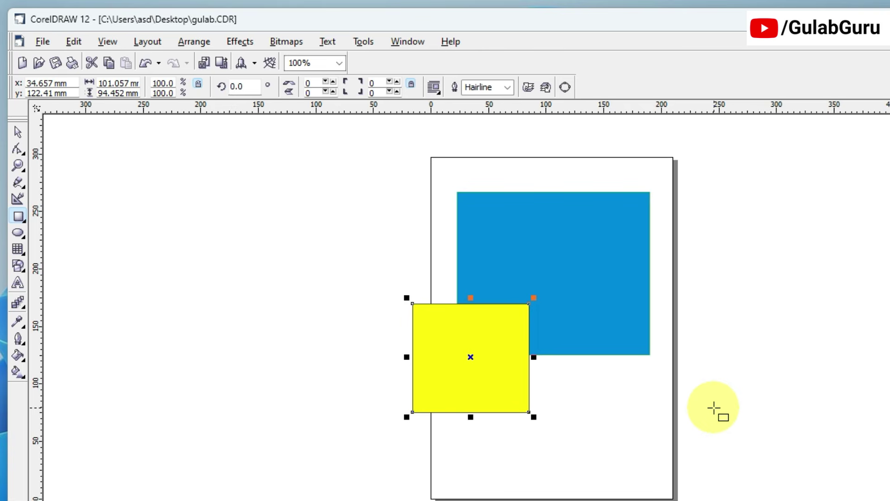
{"action": "key", "text": "space"}
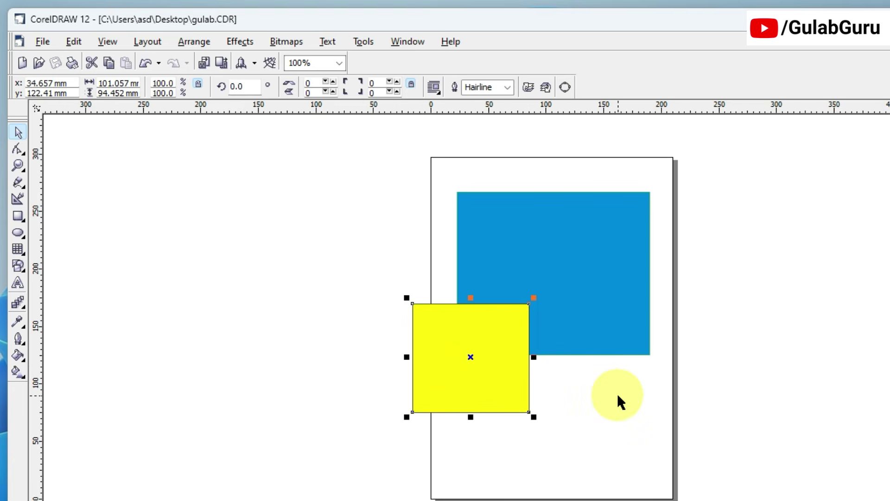
{"action": "left_click", "coordinate": [618, 396]}
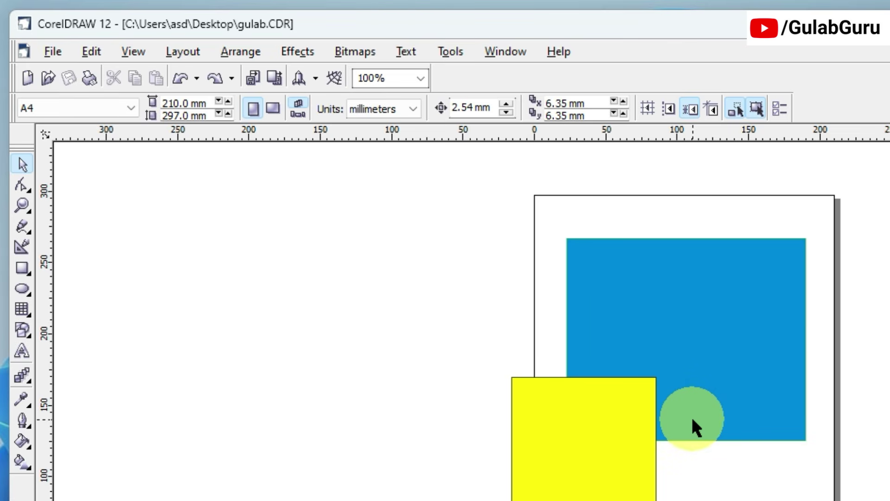
Review the EPSON L3110 printer's document size, paper type and quality options, trying Standard-Vivid quality, and leave without printing
{"action": "left_click", "coordinate": [89, 78]}
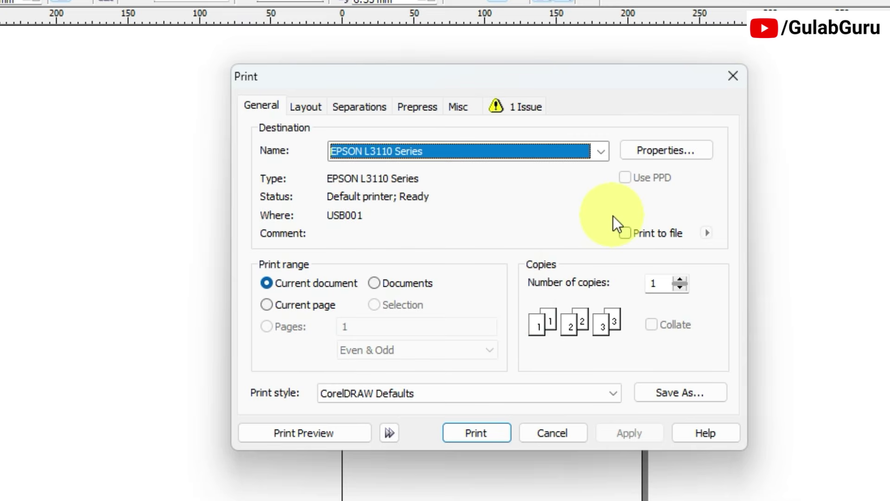
{"action": "left_click", "coordinate": [658, 151]}
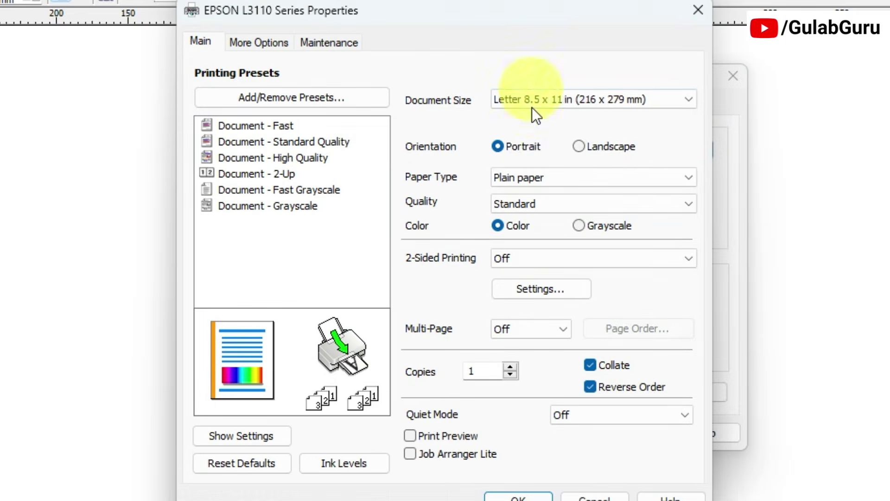
{"action": "left_click", "coordinate": [533, 105]}
{"action": "left_click", "coordinate": [533, 104]}
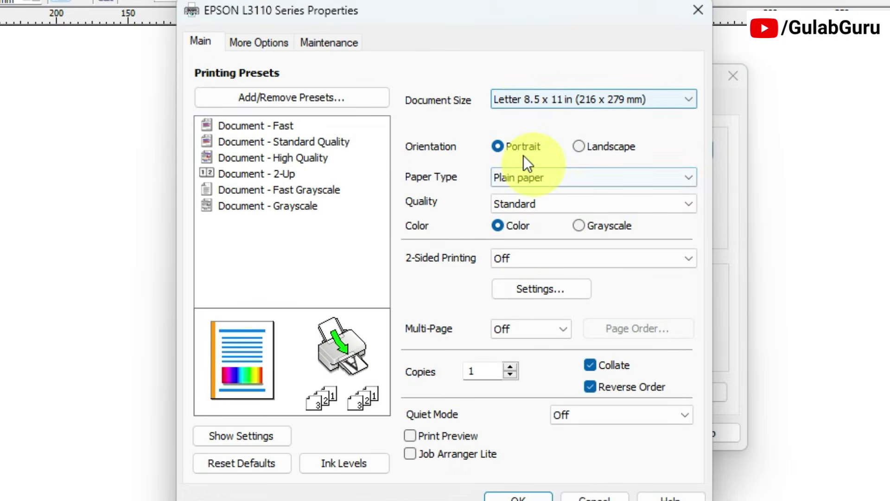
{"action": "left_click", "coordinate": [555, 176]}
{"action": "left_click", "coordinate": [555, 177]}
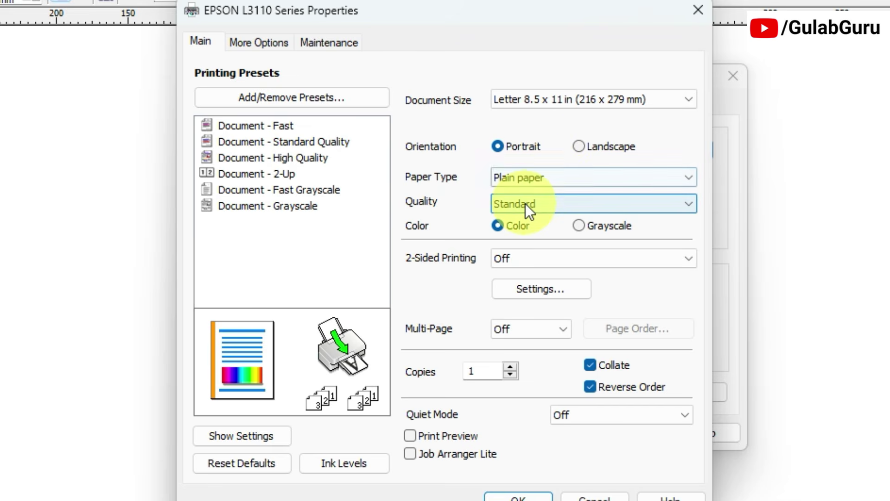
{"action": "left_click", "coordinate": [525, 204]}
{"action": "left_click", "coordinate": [517, 247]}
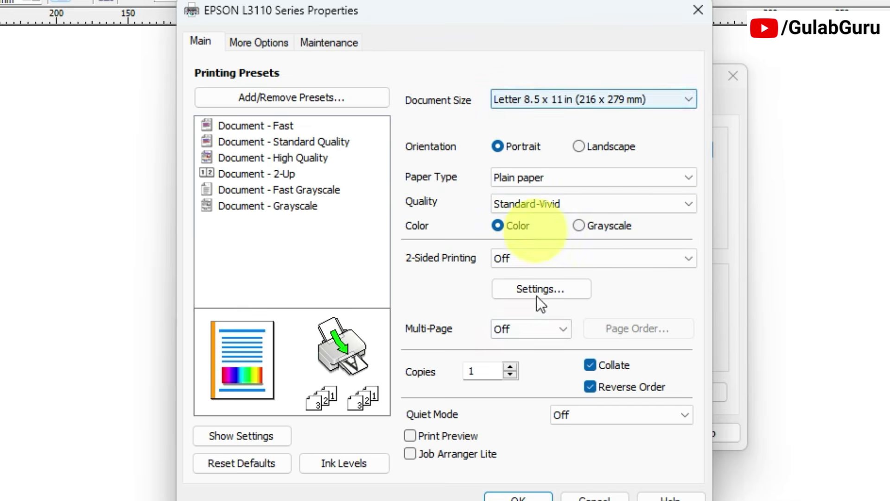
{"action": "left_click", "coordinate": [605, 493]}
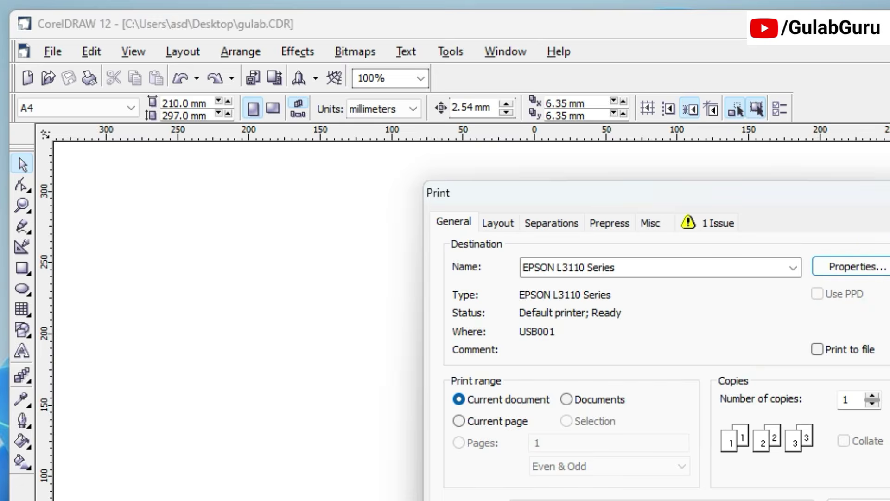
{"action": "left_click", "coordinate": [732, 75]}
{"action": "left_click", "coordinate": [52, 50]}
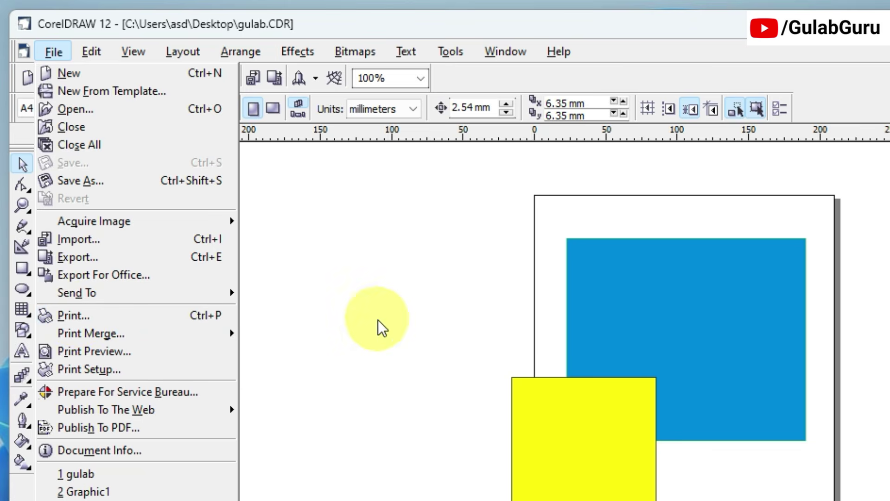
{"action": "left_click", "coordinate": [176, 314]}
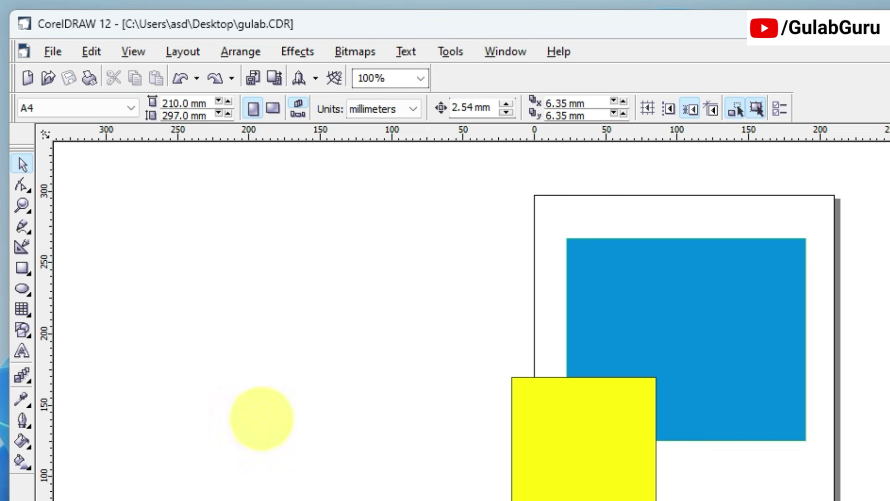
Cut the yellow rectangle from Page 1, add a second page and paste the rectangle there
{"action": "left_click", "coordinate": [574, 424]}
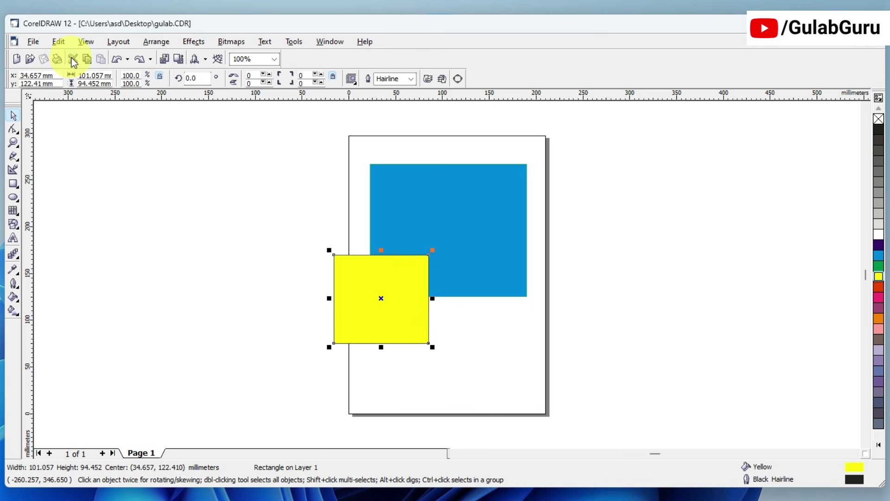
{"action": "left_click", "coordinate": [113, 78]}
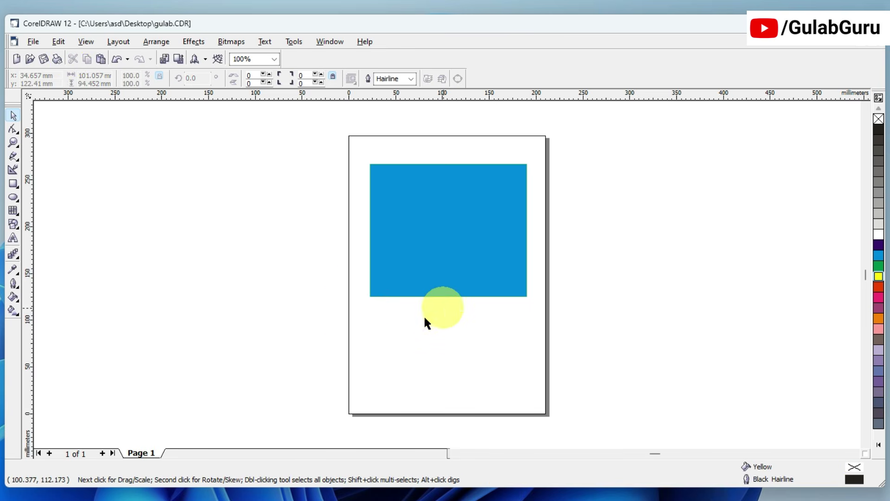
{"action": "left_click", "coordinate": [103, 453]}
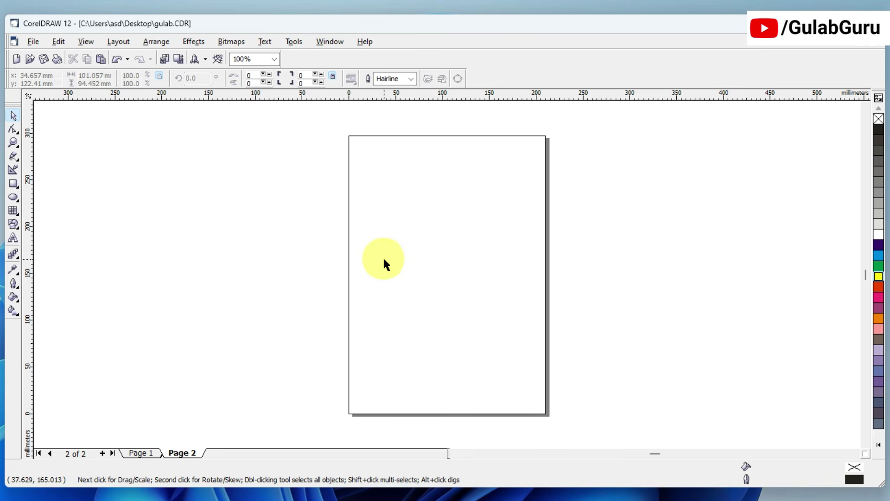
{"action": "left_click", "coordinate": [101, 59]}
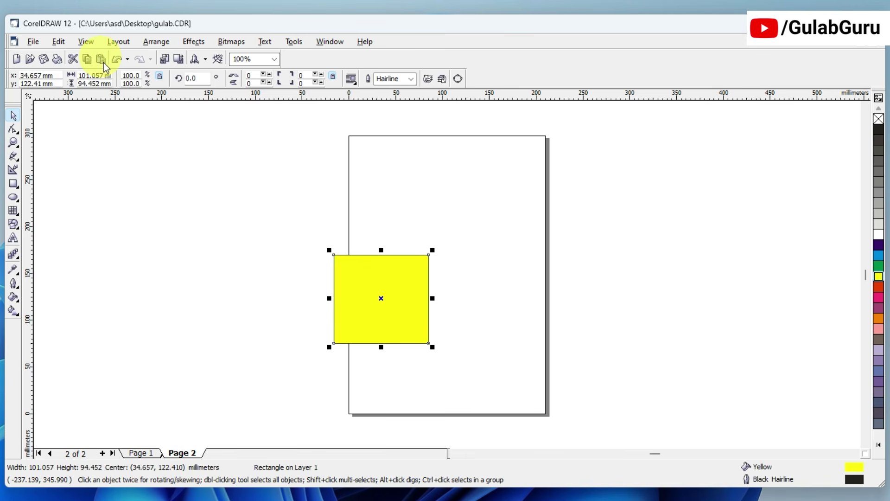
Move the pasted rectangle off the page's left side and paste two more copies, lining all three up in a row near the page's top
{"action": "left_click_drag", "start_coordinate": [381, 296], "coordinate": [229, 190]}
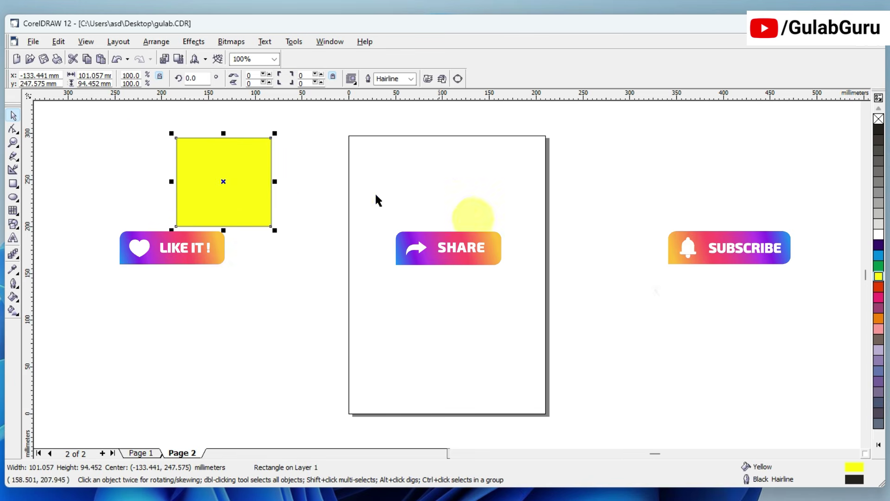
{"action": "left_click", "coordinate": [101, 59]}
{"action": "left_click_drag", "start_coordinate": [367, 286], "coordinate": [330, 170]}
{"action": "left_click", "coordinate": [101, 59]}
{"action": "left_click_drag", "start_coordinate": [378, 295], "coordinate": [454, 178]}
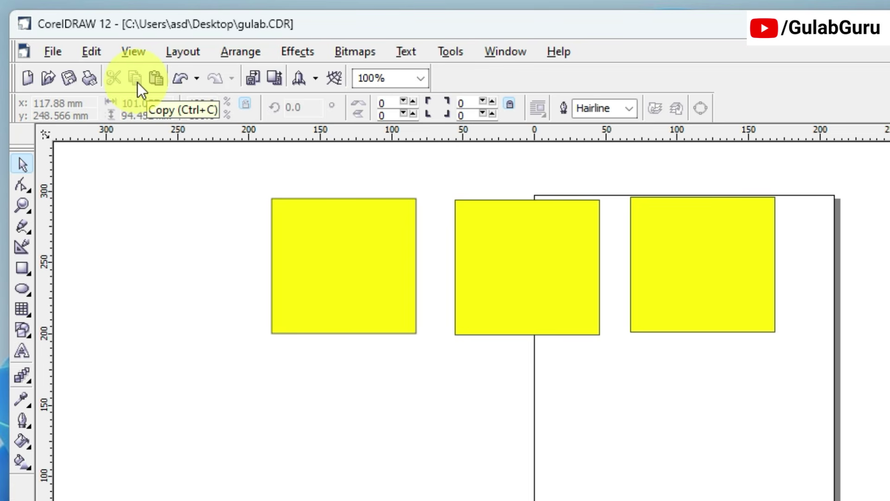
{"action": "left_click", "coordinate": [340, 279]}
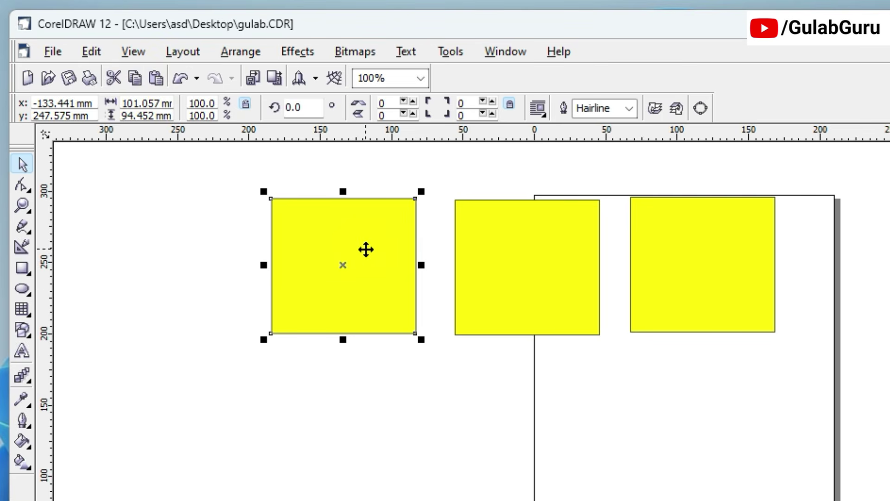
{"action": "left_click", "coordinate": [224, 175]}
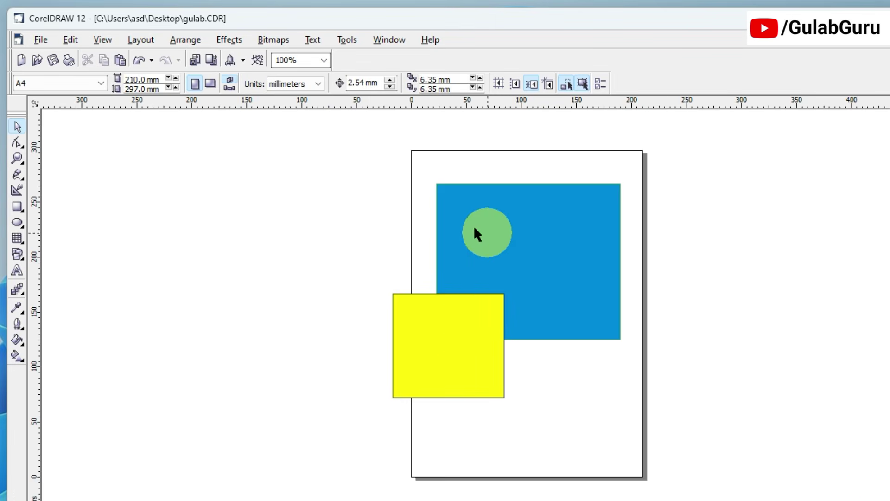
Copy the blue rectangle on Page 1, paste a duplicate and place it directly to the right of the original
{"action": "left_click", "coordinate": [505, 230]}
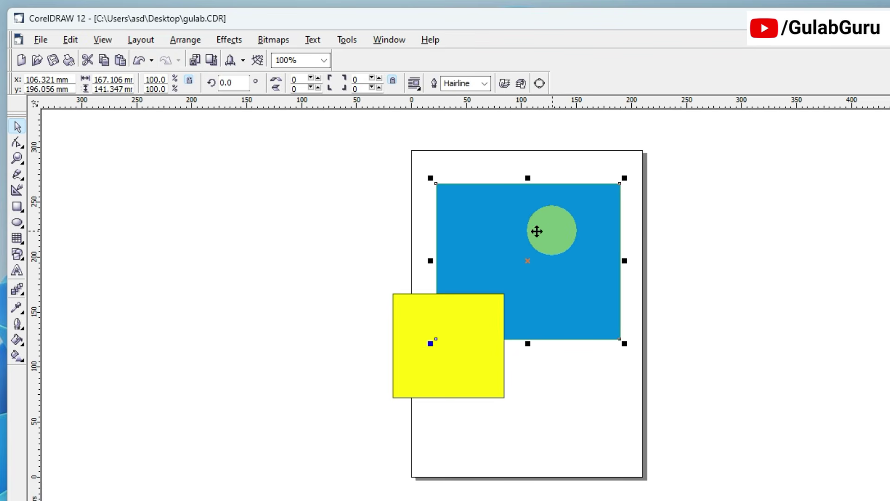
{"action": "left_click", "coordinate": [103, 60]}
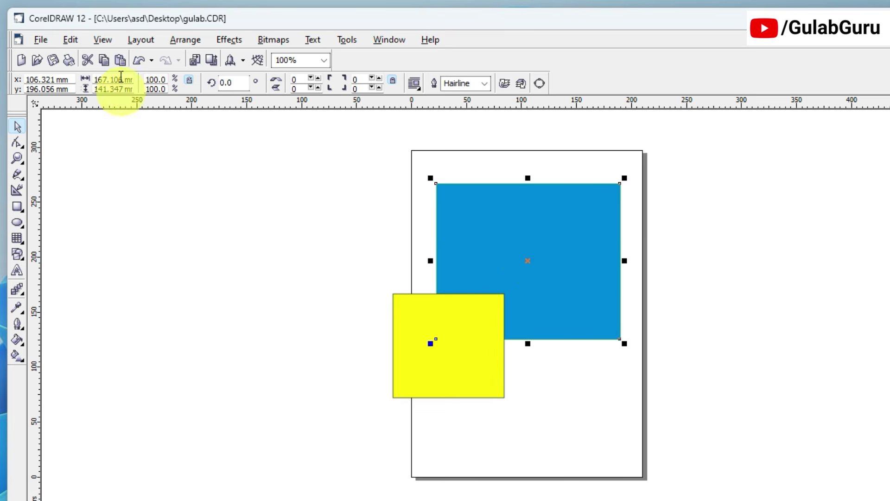
{"action": "left_click", "coordinate": [119, 60]}
{"action": "left_click_drag", "start_coordinate": [505, 274], "coordinate": [686, 284]}
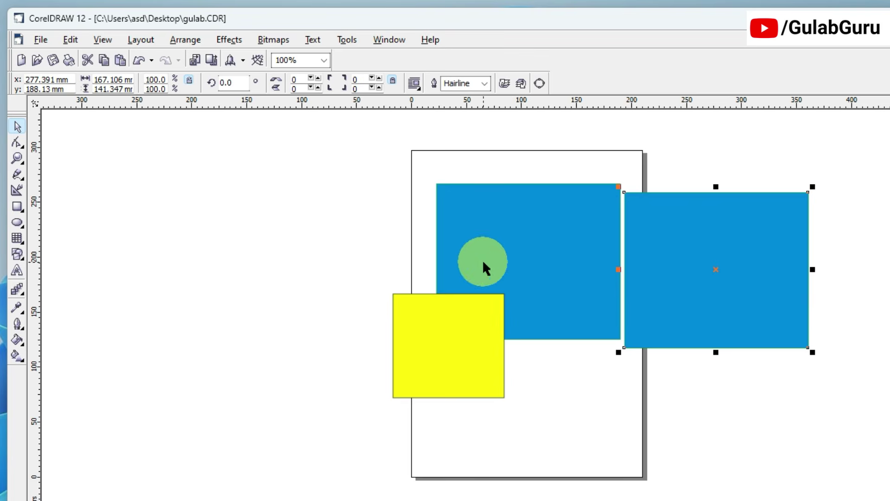
{"action": "left_click_drag", "start_coordinate": [529, 254], "coordinate": [663, 254]}
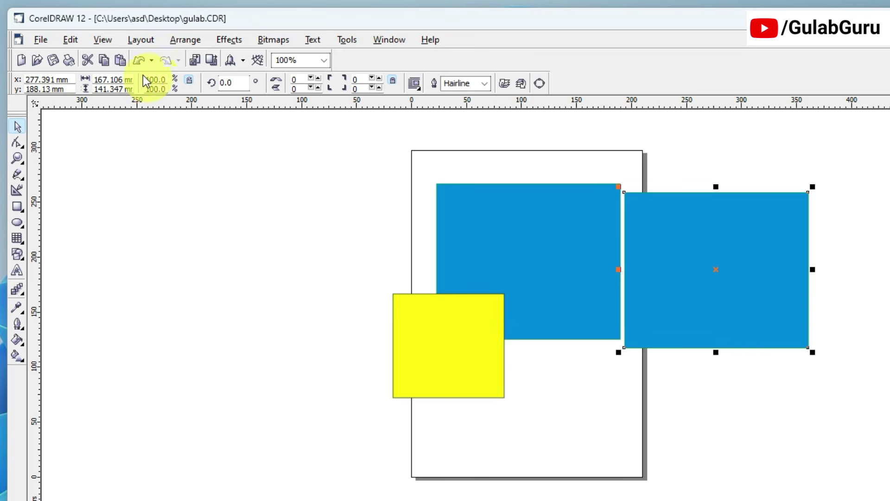
Paste two more blue rectangles, placing one well left of the page and one overlapping the first copy's lower-right corner
{"action": "left_click", "coordinate": [120, 60]}
{"action": "left_click_drag", "start_coordinate": [546, 265], "coordinate": [211, 281]}
{"action": "left_click", "coordinate": [120, 60]}
{"action": "left_click_drag", "start_coordinate": [547, 279], "coordinate": [874, 377]}
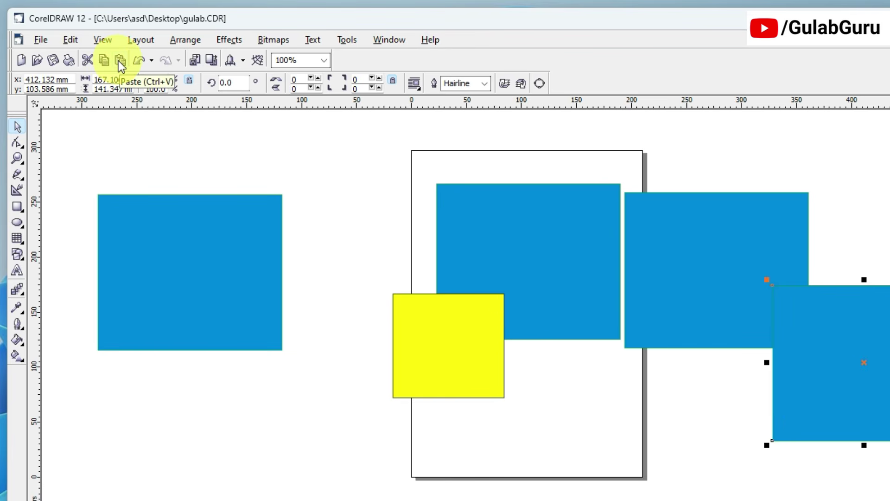
{"action": "left_click", "coordinate": [337, 162]}
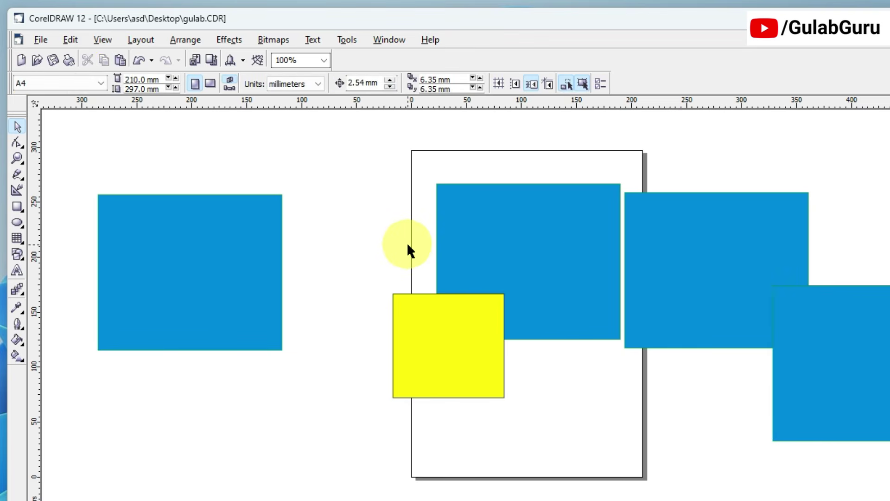
Build a selection object by object from the original blue rectangle, the two right-hand copies and the yellow rectangle, and clear it
{"action": "left_click", "coordinate": [537, 236]}
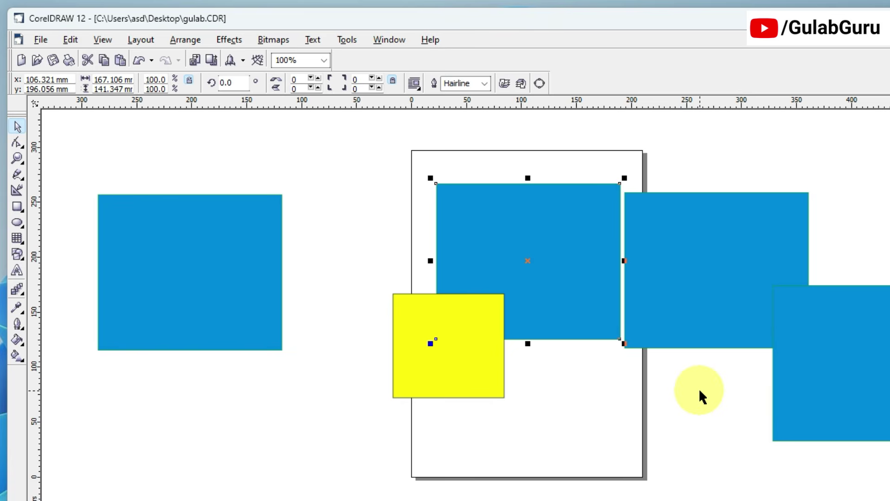
{"action": "left_click", "coordinate": [698, 265], "text": "shift"}
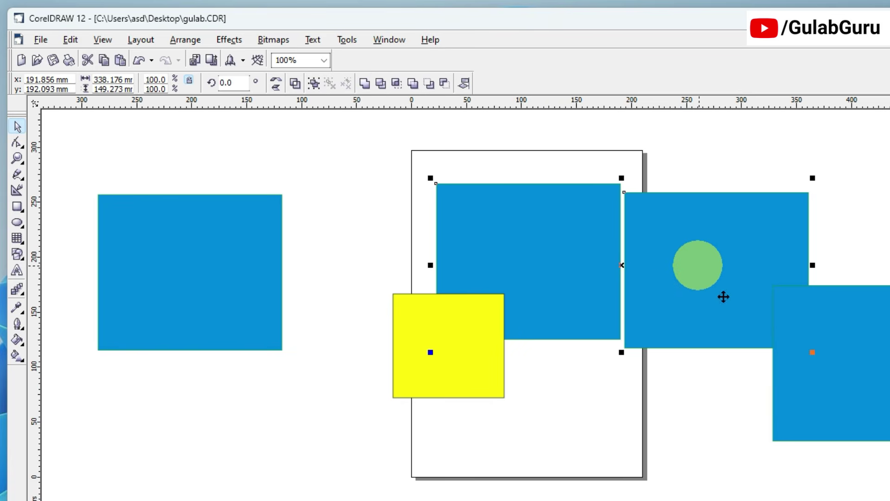
{"action": "left_click", "coordinate": [460, 389], "text": "shift"}
{"action": "left_click", "coordinate": [786, 389], "text": "shift"}
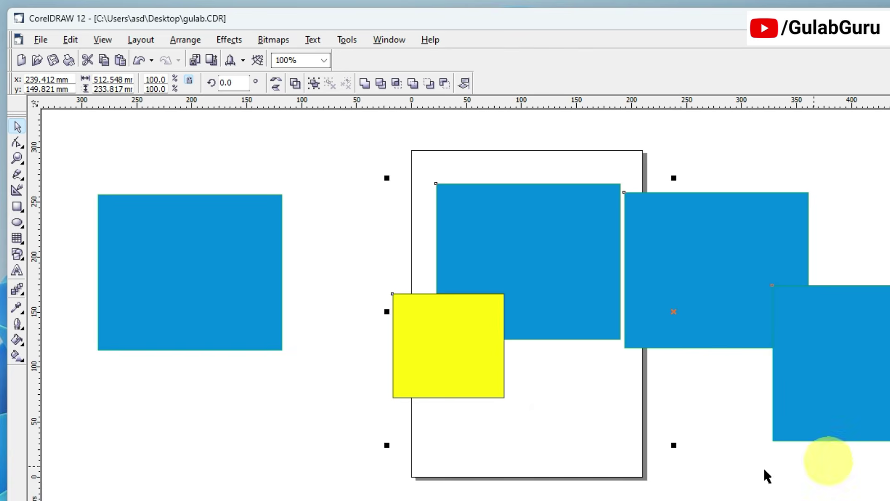
{"action": "left_click", "coordinate": [740, 452]}
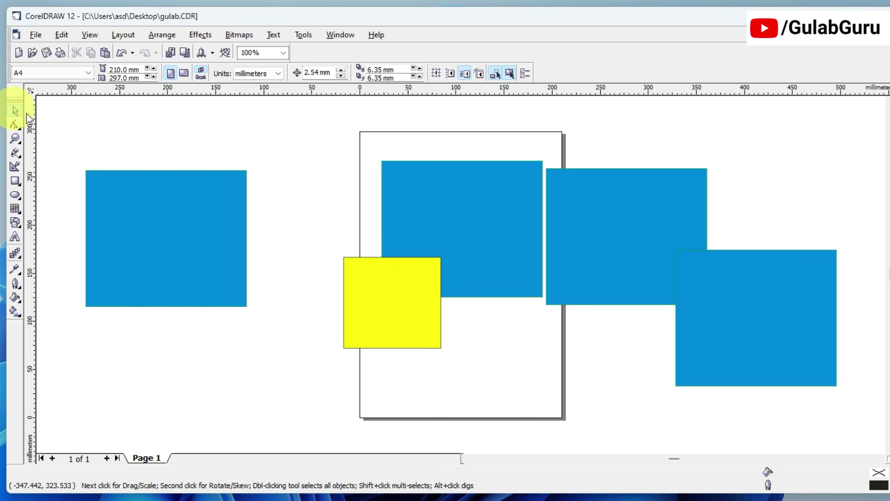
Select all five rectangles at once with a selection marquee around them, and deselect them
{"action": "left_click_drag", "start_coordinate": [60, 115], "coordinate": [856, 419]}
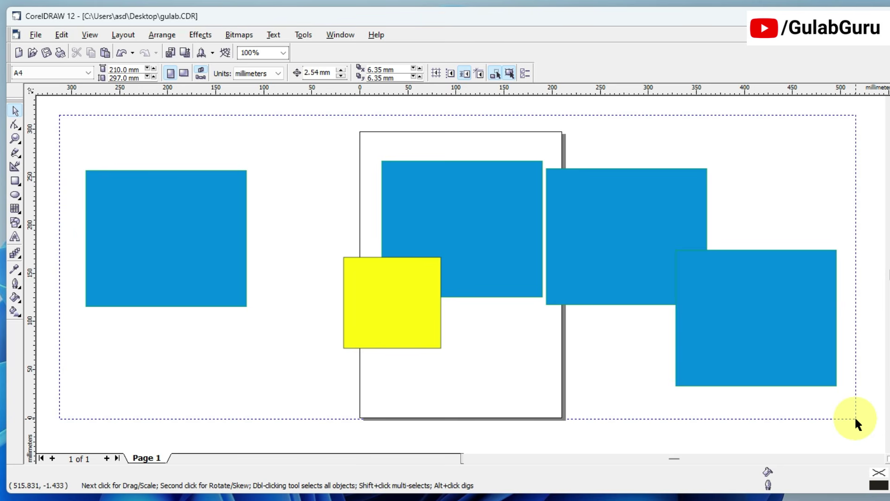
{"action": "left_click_drag", "start_coordinate": [856, 418], "coordinate": [854, 419]}
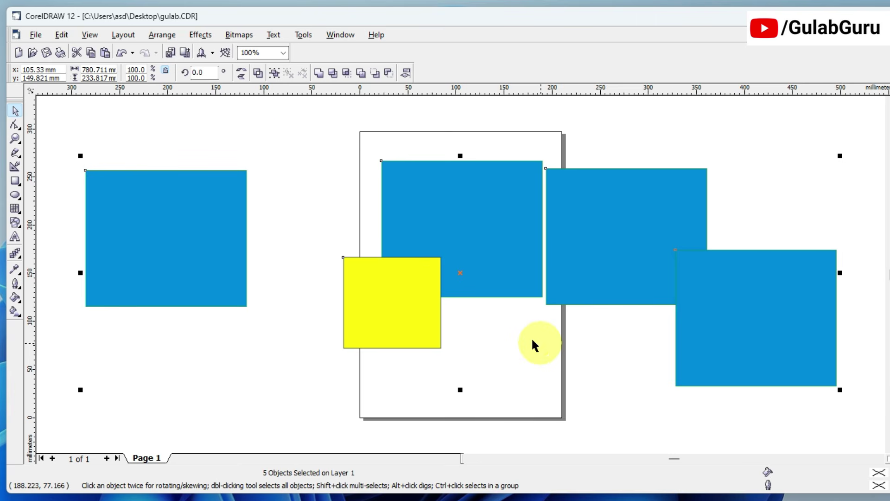
{"action": "left_click", "coordinate": [267, 143]}
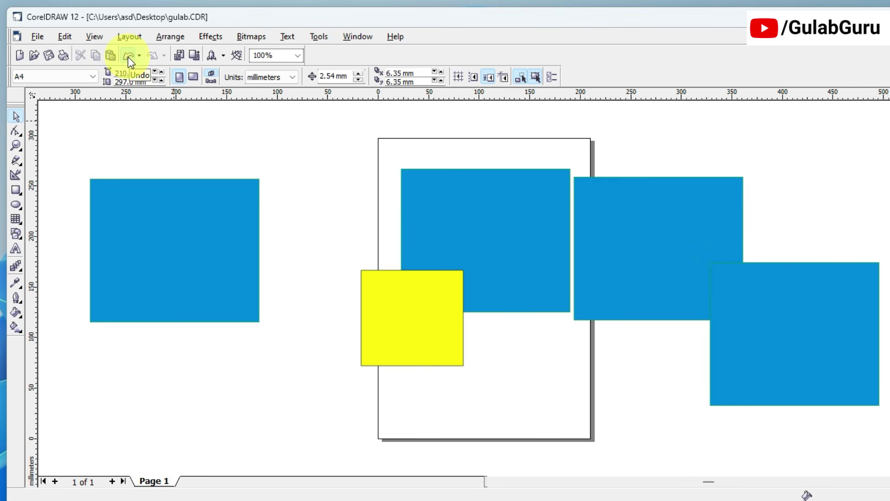
Undo the moves and pastes of the last two blue copies plus the first copy's move, and redo that first move
{"action": "left_click", "coordinate": [129, 56]}
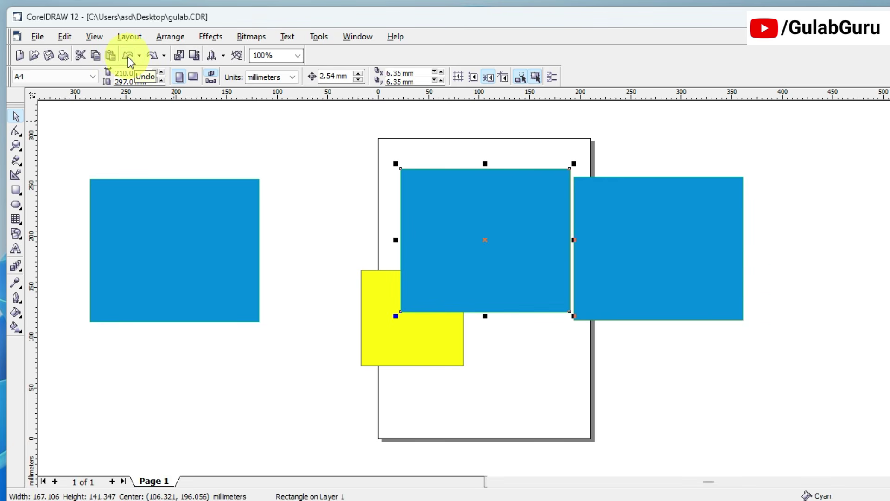
{"action": "left_click", "coordinate": [129, 56]}
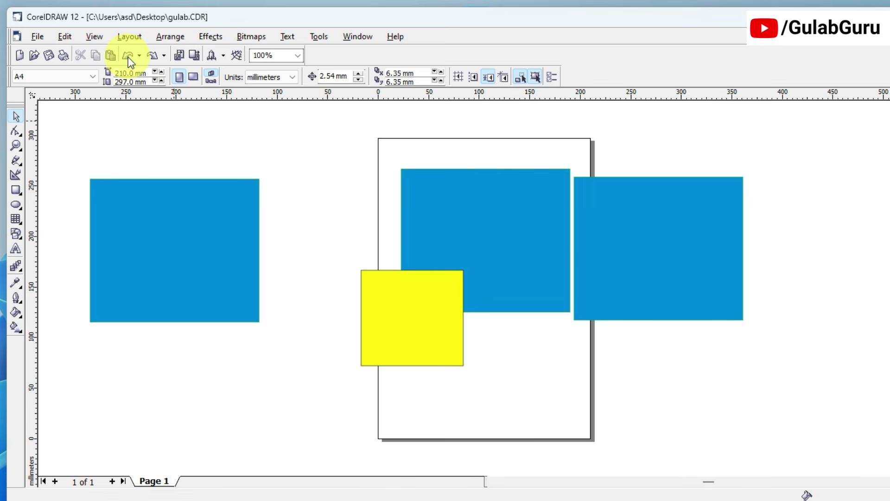
{"action": "left_click", "coordinate": [128, 56]}
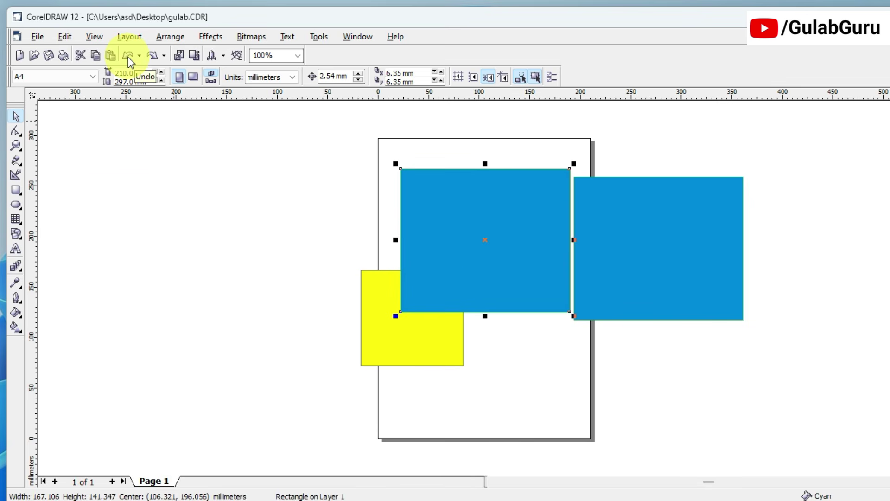
{"action": "left_click", "coordinate": [129, 56]}
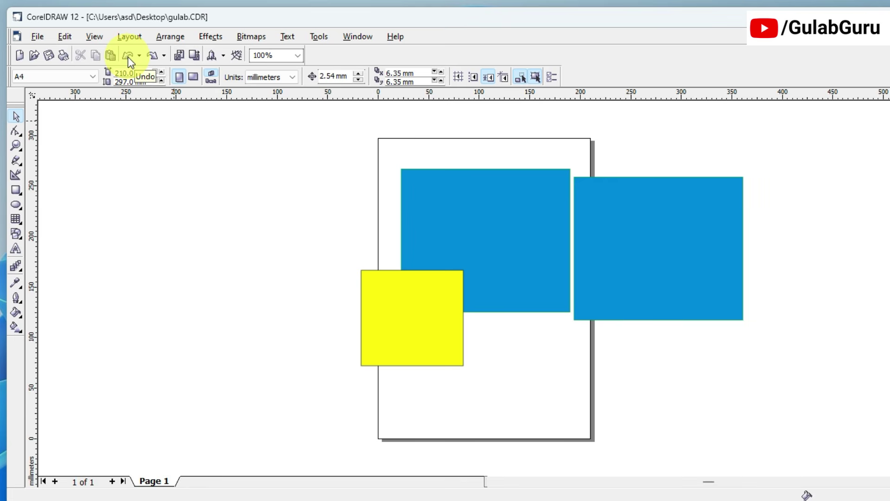
{"action": "left_click", "coordinate": [129, 56]}
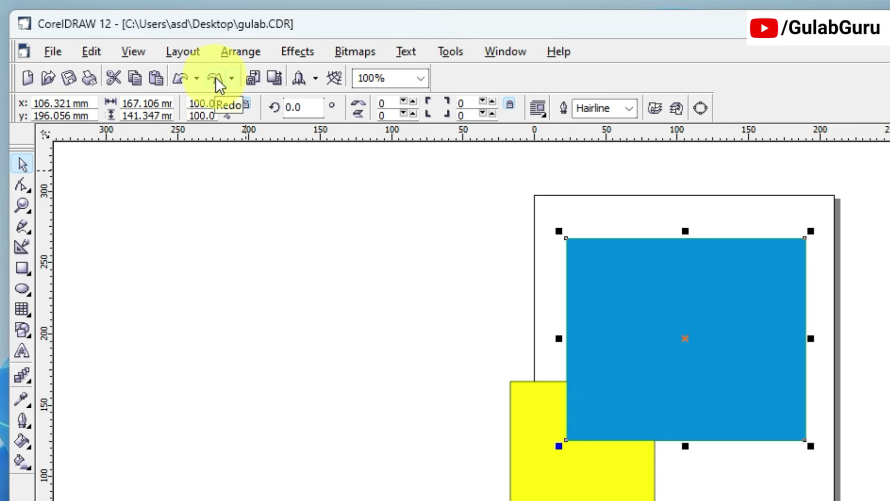
{"action": "left_click", "coordinate": [215, 77]}
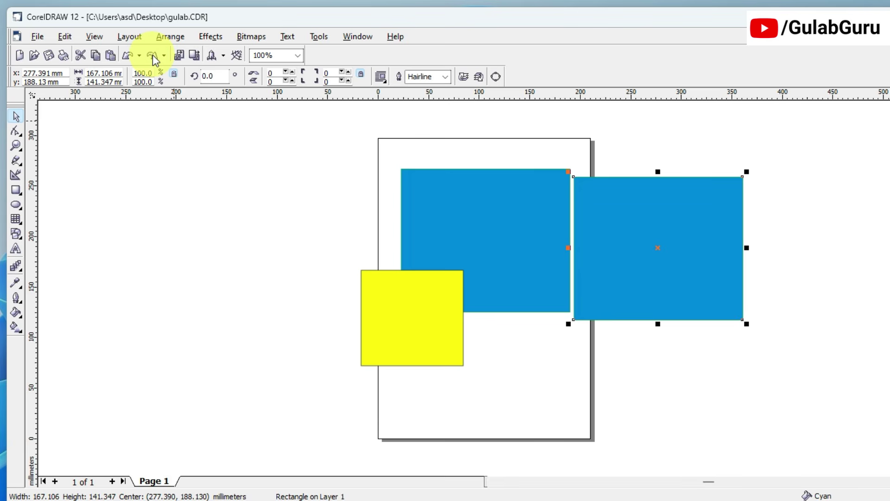
Redo the pastes and moves of the last two blue copies, one far left of the page and one at the lower right
{"action": "left_click", "coordinate": [152, 55]}
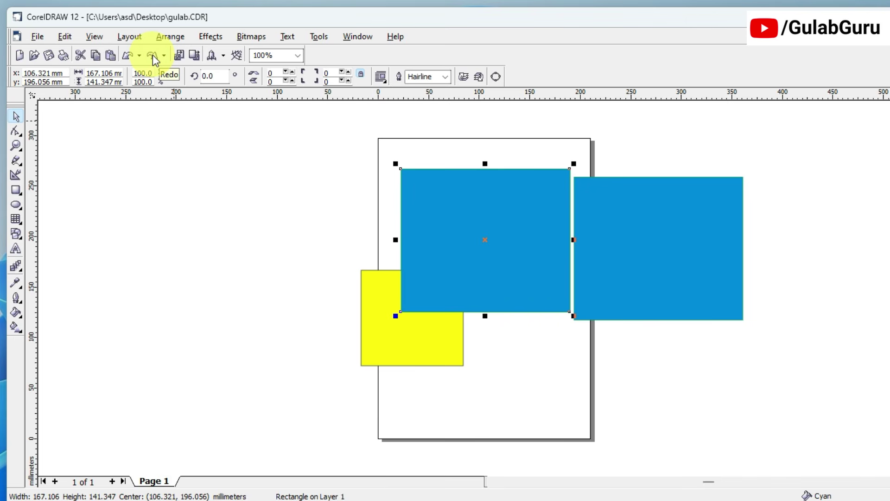
{"action": "left_click", "coordinate": [152, 55]}
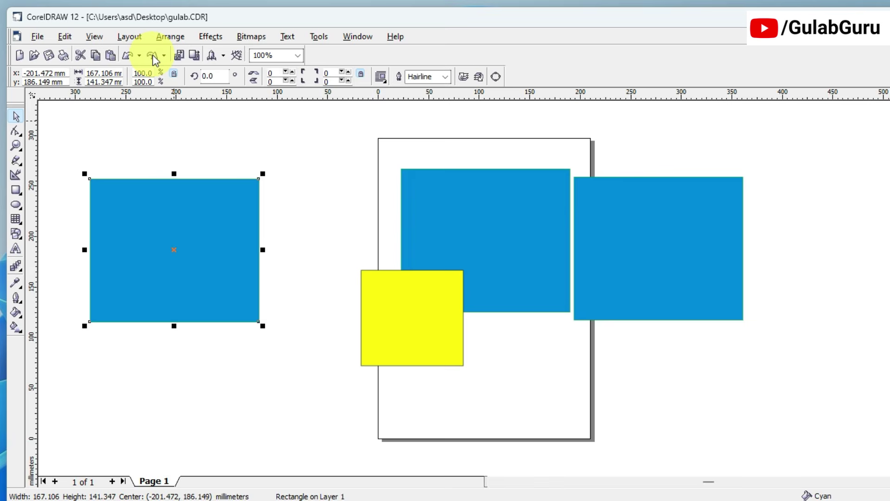
{"action": "left_click", "coordinate": [153, 54]}
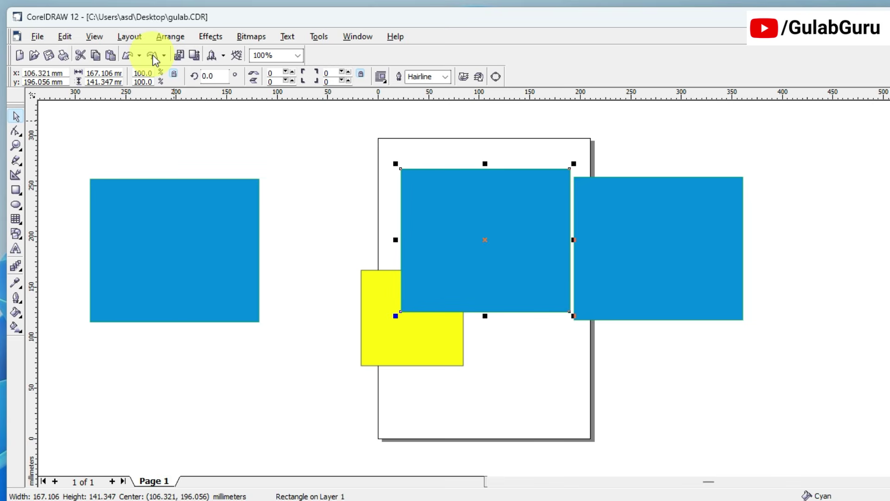
{"action": "left_click", "coordinate": [152, 55]}
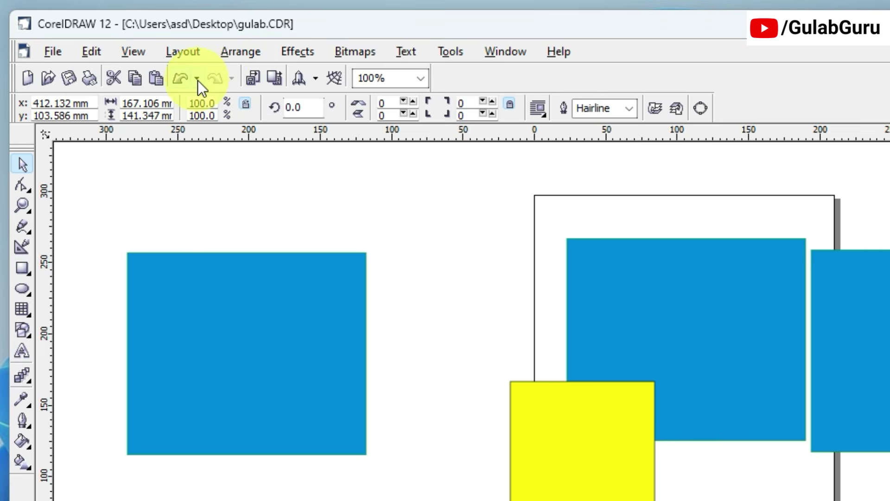
Check the list of undoable actions, and twice undo and redo the lower-right blue copy's paste and move
{"action": "left_click", "coordinate": [196, 78]}
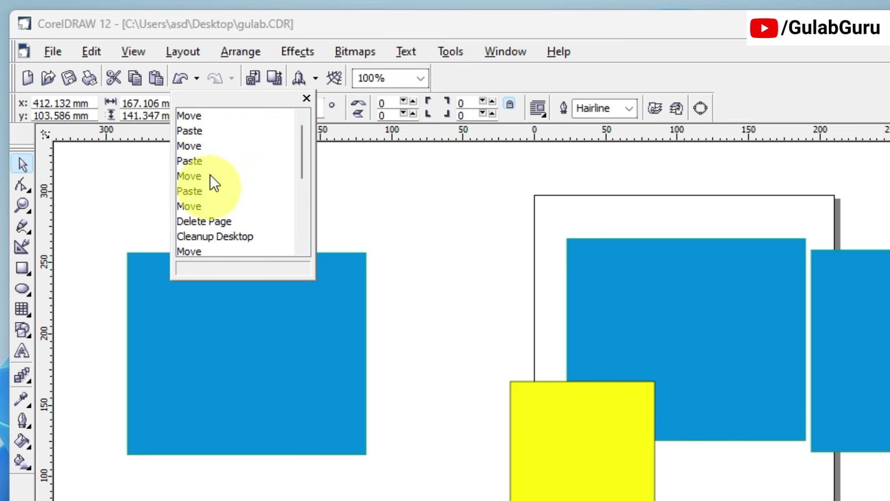
{"action": "left_click", "coordinate": [306, 98]}
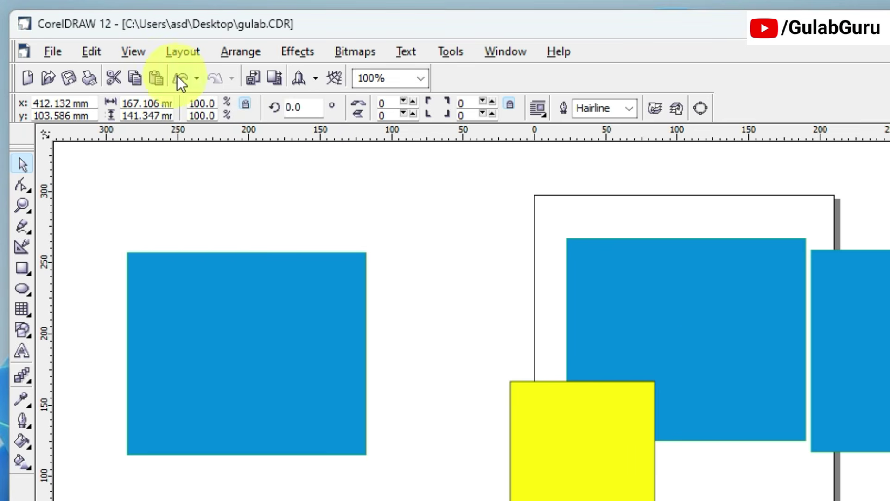
{"action": "left_click", "coordinate": [177, 76]}
{"action": "left_click", "coordinate": [177, 76]}
{"action": "left_click", "coordinate": [218, 76]}
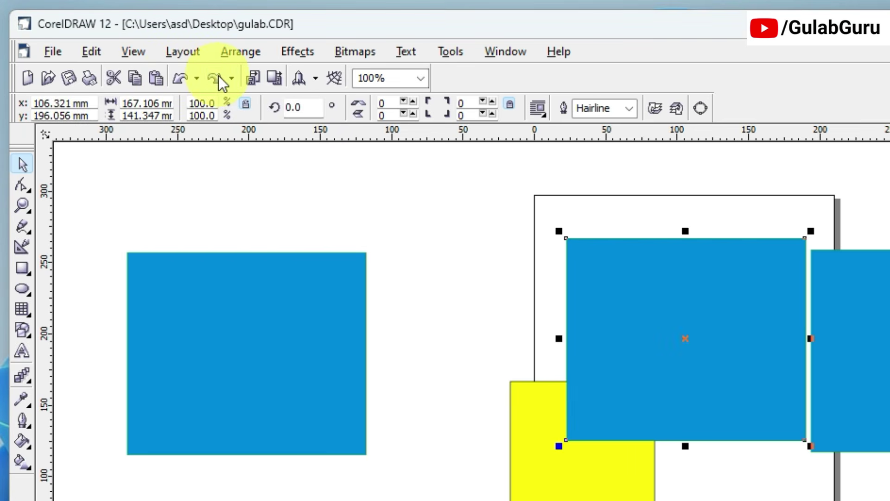
{"action": "left_click", "coordinate": [218, 76]}
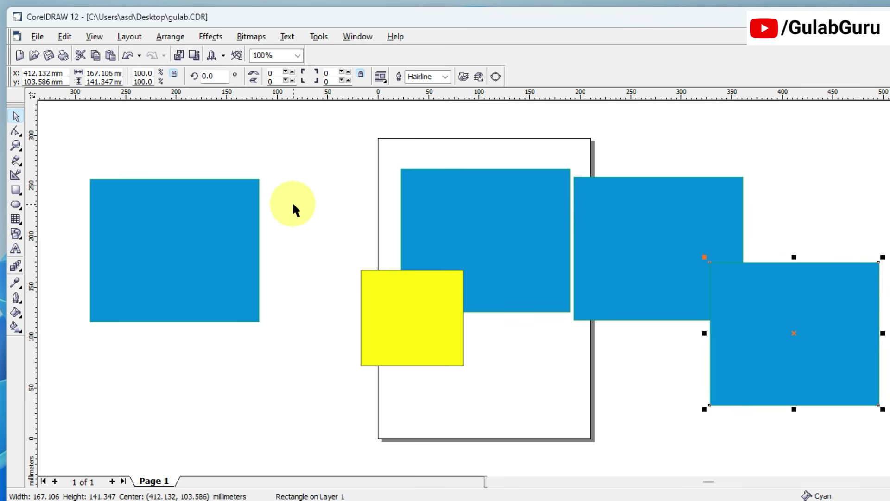
{"action": "key", "text": "ctrl+z"}
{"action": "key", "text": "ctrl+z"}
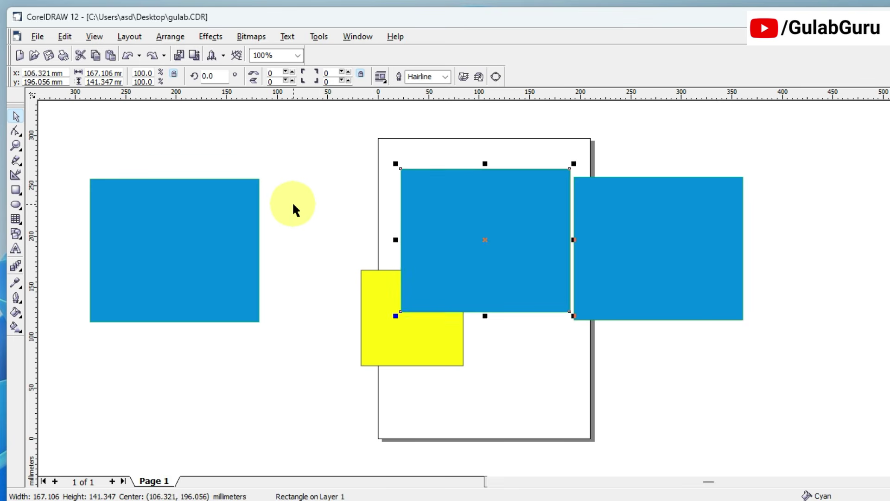
{"action": "key", "text": "ctrl+shift+z"}
{"action": "key", "text": "ctrl+shift+z"}
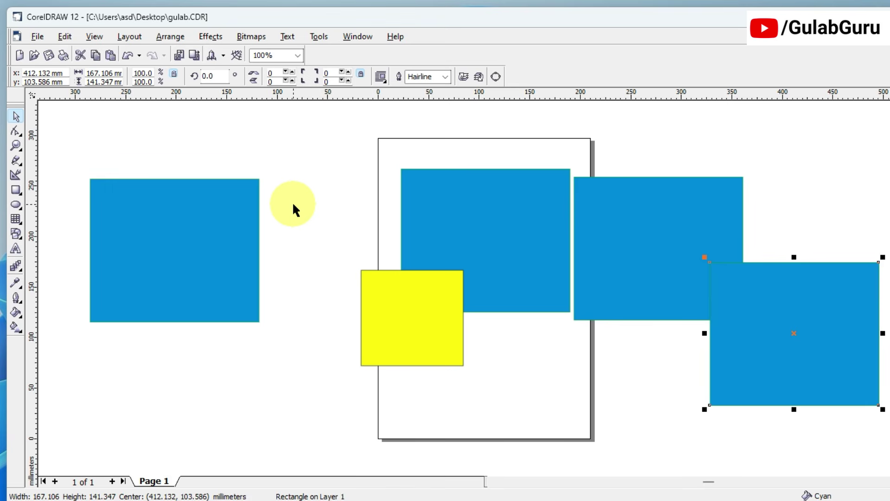
Undo the lower-right blue copy's move and paste, and delete the three remaining blue rectangles and the yellow one together
{"action": "key", "text": "ctrl+z"}
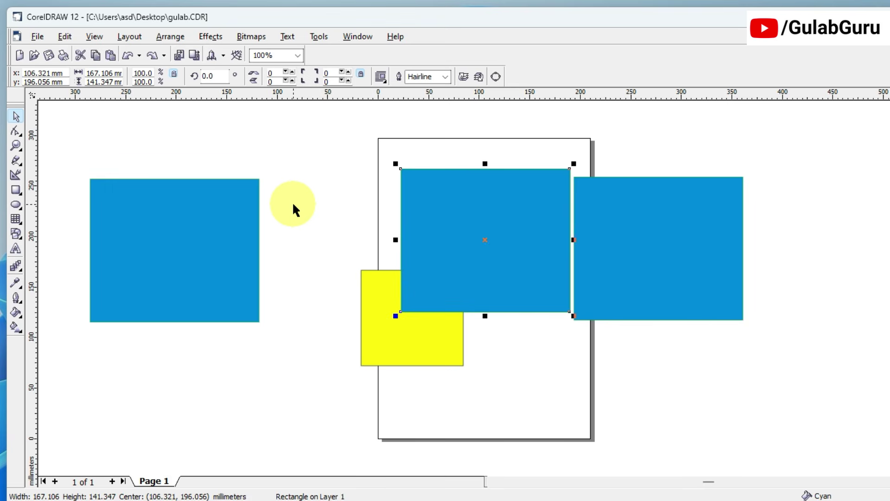
{"action": "key", "text": "ctrl+z"}
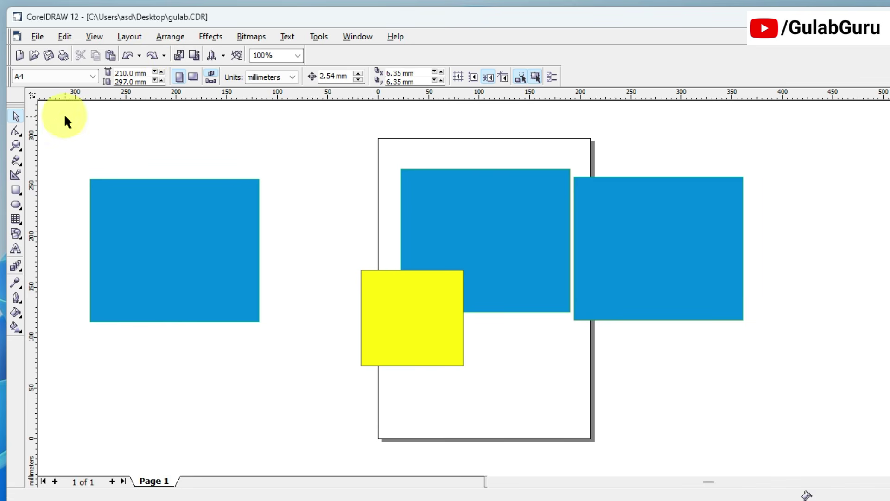
{"action": "left_click_drag", "start_coordinate": [65, 116], "coordinate": [772, 411]}
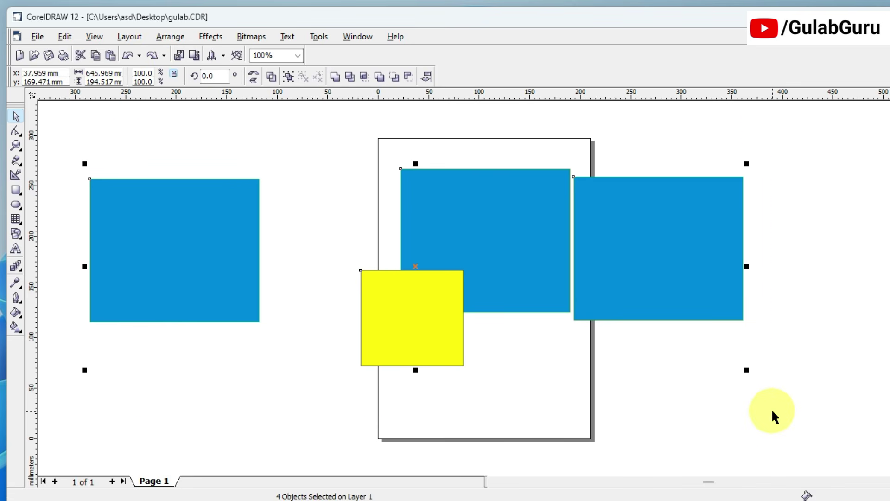
{"action": "key", "text": "Delete"}
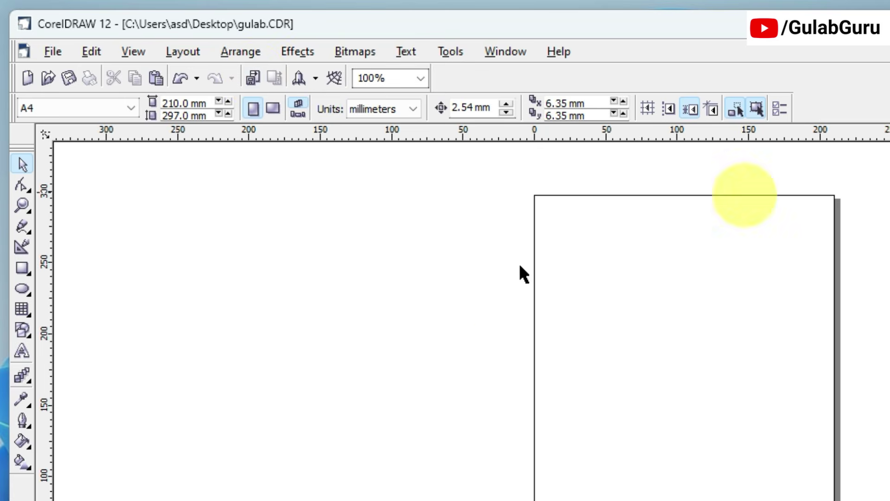
{"action": "left_click", "coordinate": [252, 78]}
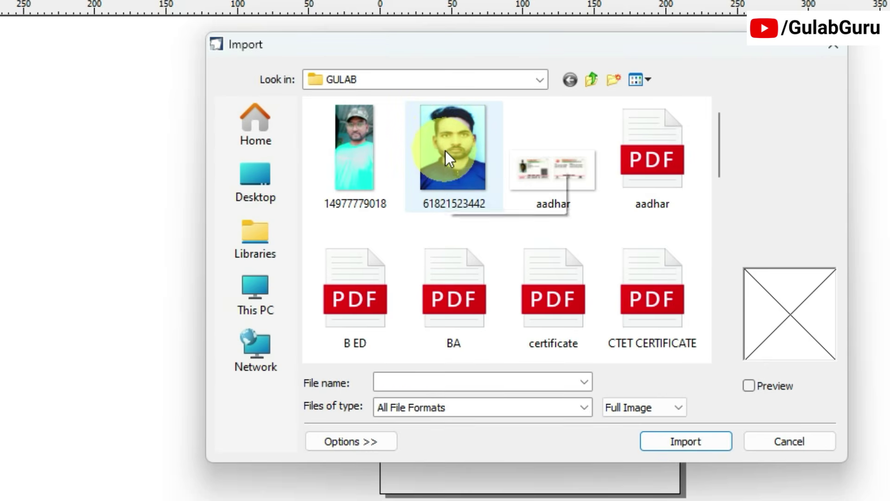
{"action": "left_click", "coordinate": [444, 153]}
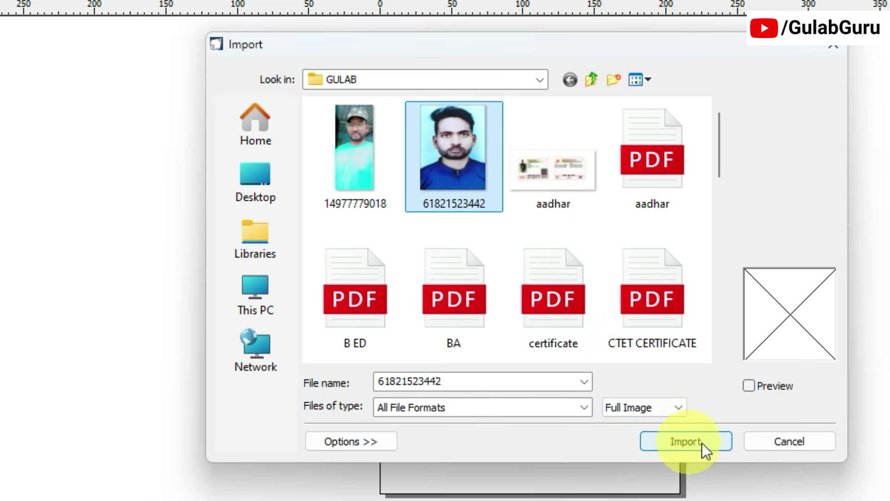
{"action": "left_click", "coordinate": [782, 442]}
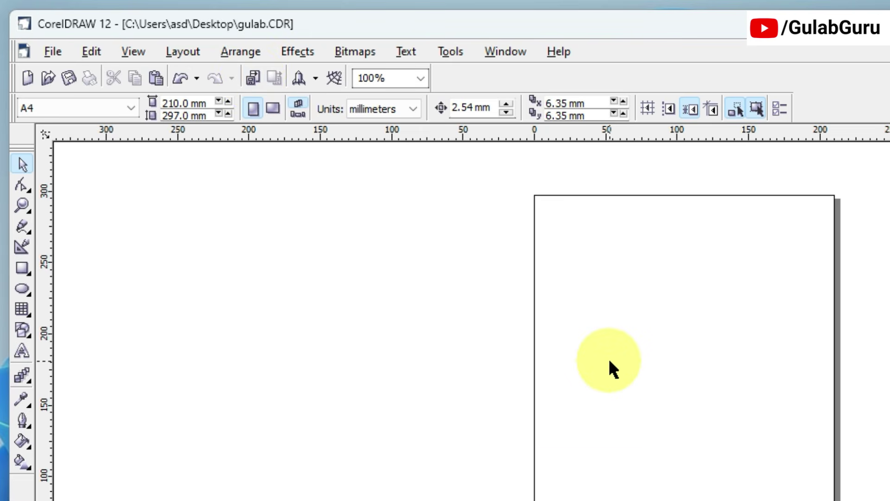
{"action": "key", "text": "ctrl+i"}
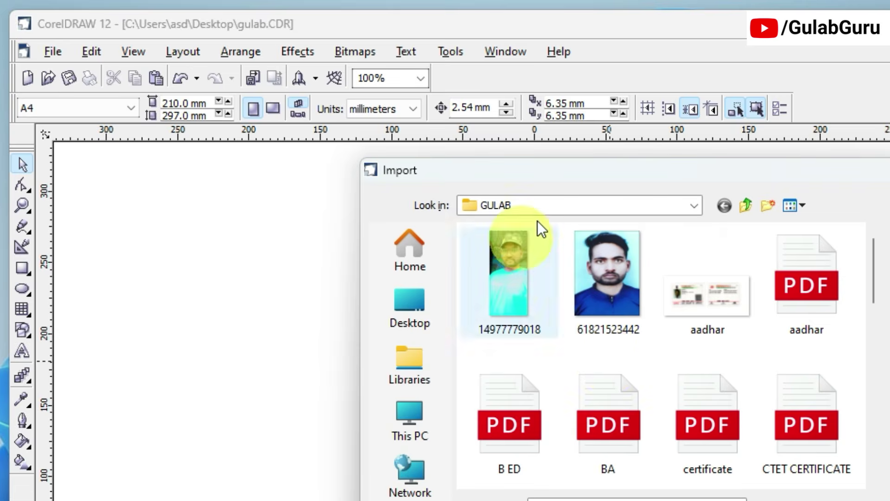
{"action": "key", "text": "Escape"}
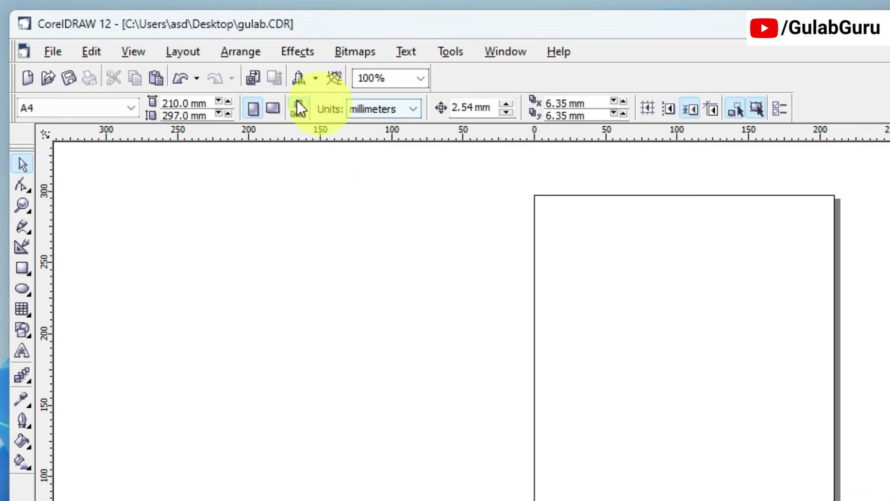
{"action": "left_click", "coordinate": [45, 50]}
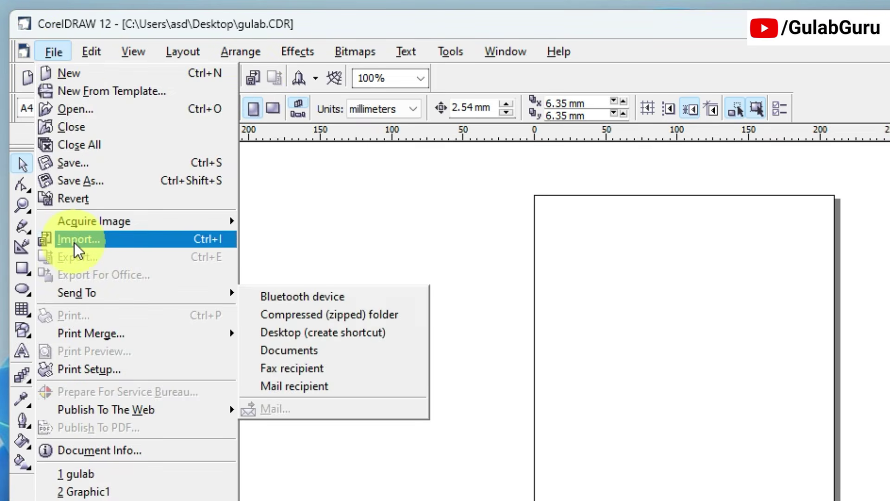
{"action": "left_click", "coordinate": [410, 263]}
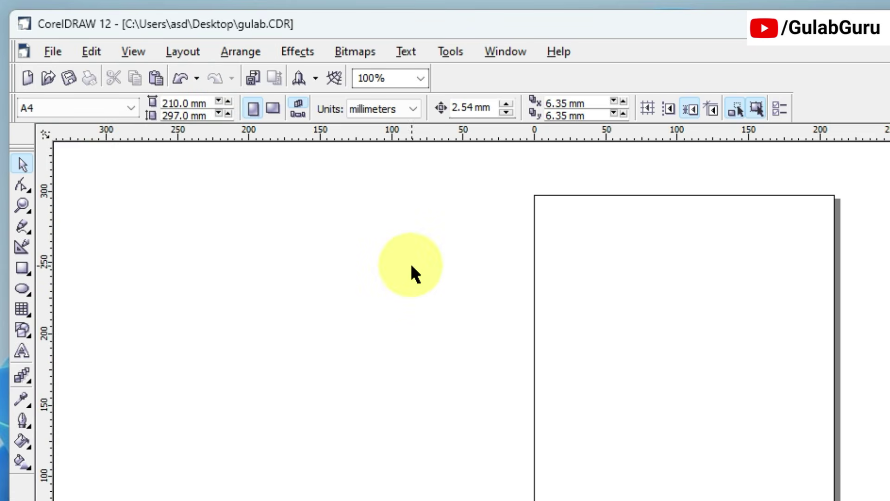
In the newer CorelDRAW version, import photo.jpg from the csc doc folder and place it at original size left of the page
{"action": "left_click", "coordinate": [252, 77]}
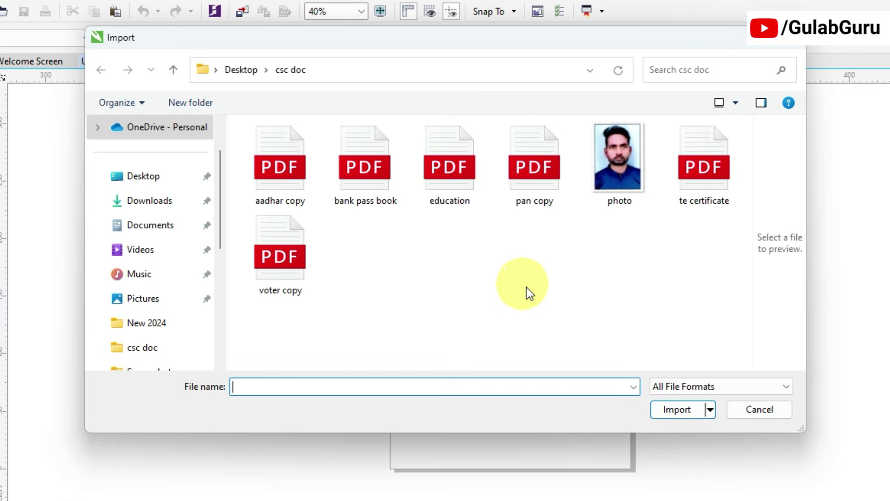
{"action": "left_click", "coordinate": [618, 169]}
{"action": "left_click", "coordinate": [677, 409]}
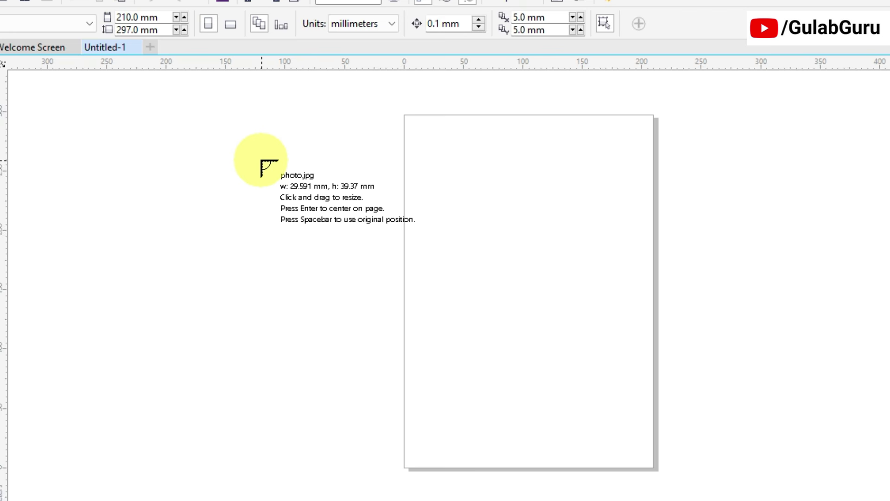
{"action": "left_click", "coordinate": [261, 161]}
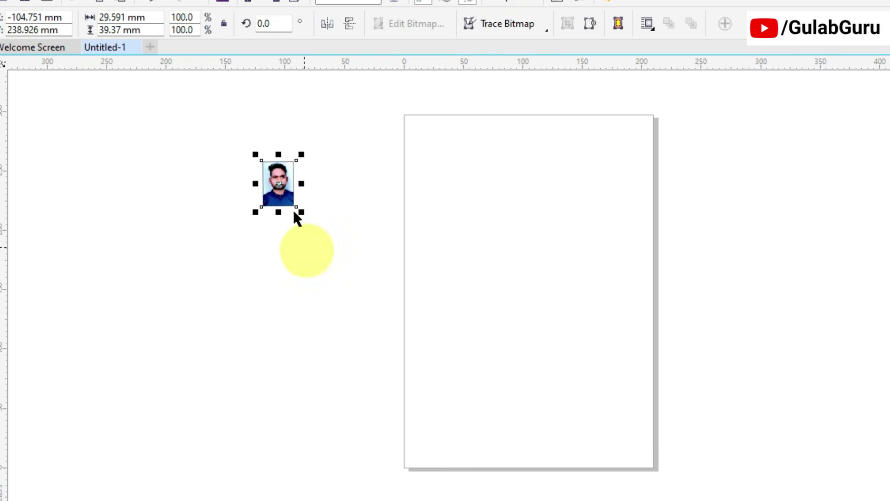
Deselect and reselect the placed photo, and enlarge it from its lower-right corner across onto the page
{"action": "left_click", "coordinate": [402, 278]}
{"action": "left_click", "coordinate": [284, 192]}
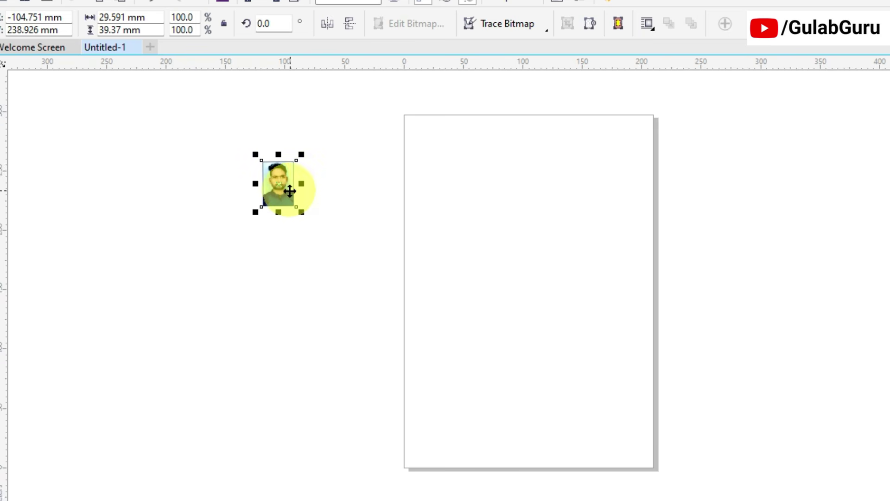
{"action": "left_click", "coordinate": [356, 211]}
{"action": "left_click", "coordinate": [278, 182]}
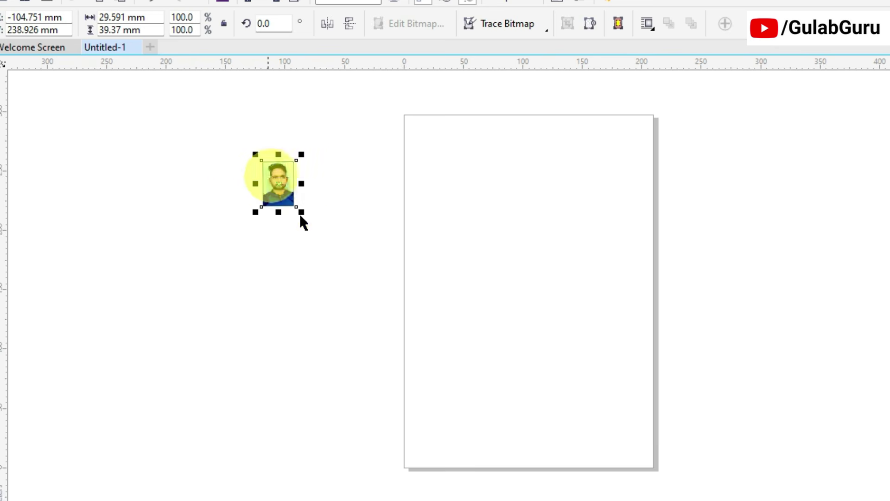
{"action": "left_click_drag", "start_coordinate": [302, 211], "coordinate": [479, 421]}
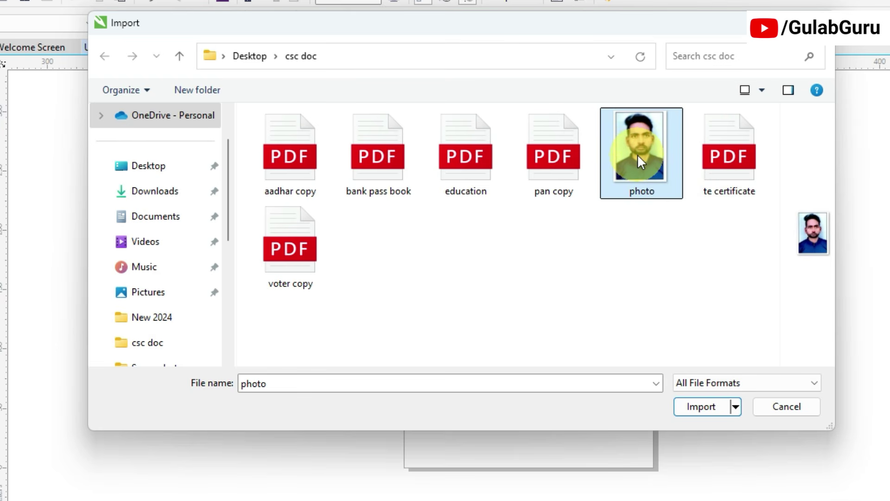
Import photo.jpg at about 171 × 228 mm across the page's left edge, and stretch it to about 181 × 215 mm
{"action": "left_click", "coordinate": [699, 408]}
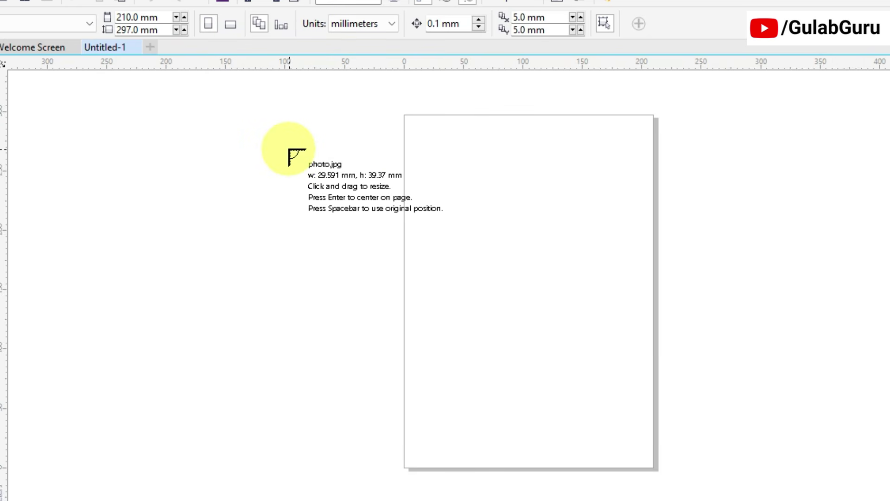
{"action": "left_click_drag", "start_coordinate": [274, 129], "coordinate": [505, 403]}
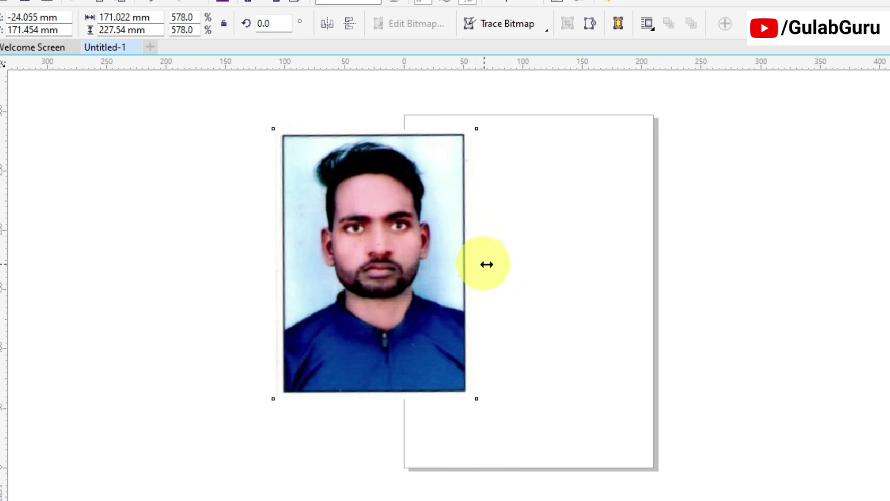
{"action": "mouse_move", "coordinate": [482, 263]}
{"action": "left_mouse_down"}
{"action": "mouse_move", "coordinate": [565, 263]}
{"action": "mouse_move", "coordinate": [495, 275]}
{"action": "left_mouse_up"}
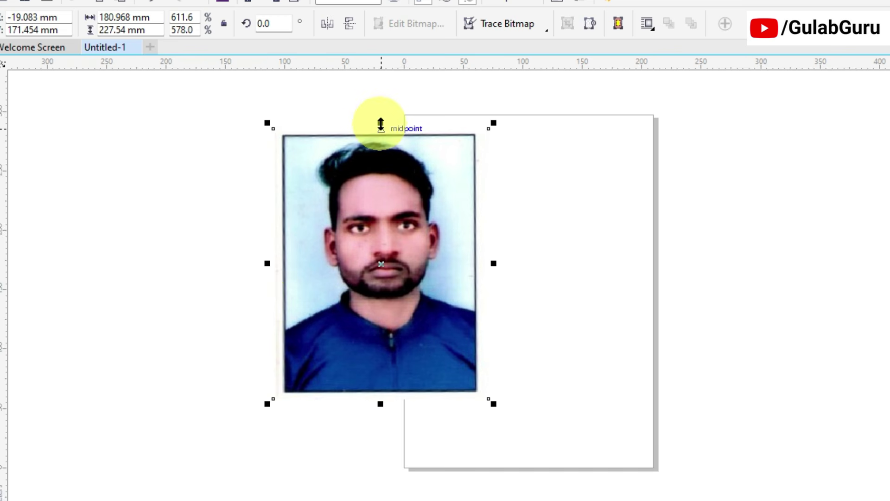
{"action": "mouse_move", "coordinate": [381, 125]}
{"action": "left_mouse_down"}
{"action": "mouse_move", "coordinate": [380, 235]}
{"action": "mouse_move", "coordinate": [381, 137]}
{"action": "left_mouse_up"}
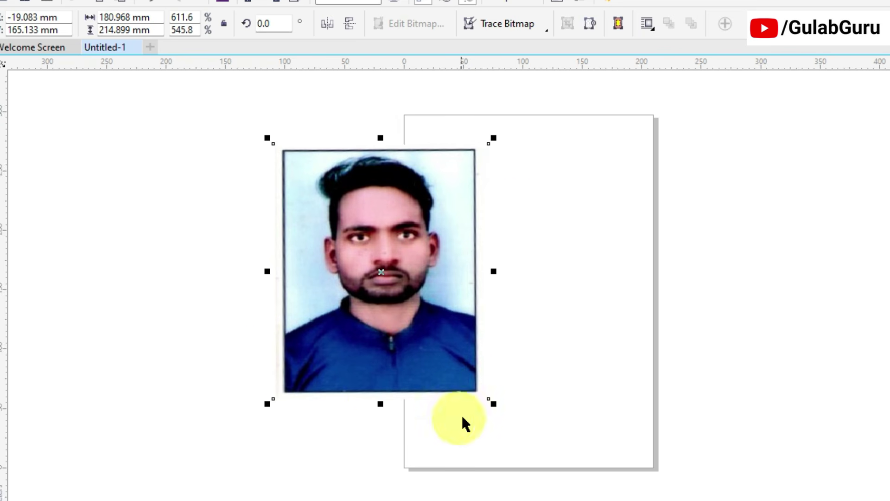
Scale the photo proportionally from its lower-right, lower-left and upper-right corners to about 160 × 190 mm
{"action": "left_click_drag", "start_coordinate": [495, 404], "coordinate": [496, 406]}
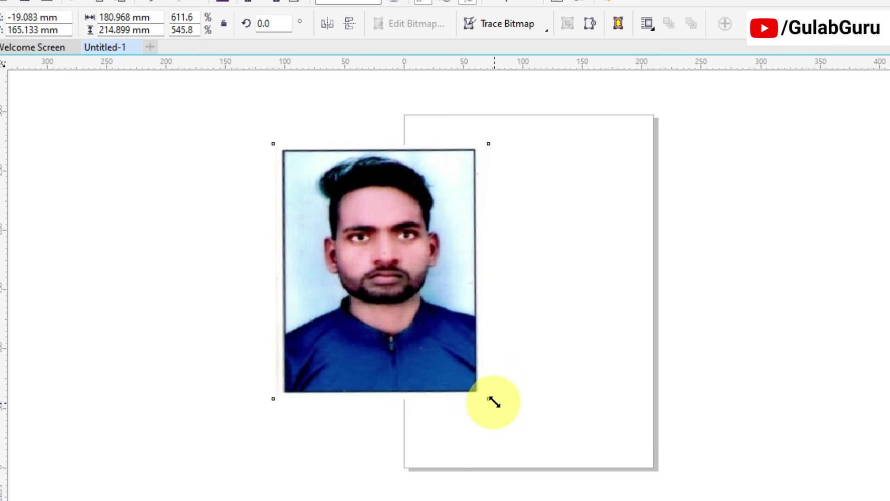
{"action": "left_click_drag", "start_coordinate": [493, 403], "coordinate": [455, 358]}
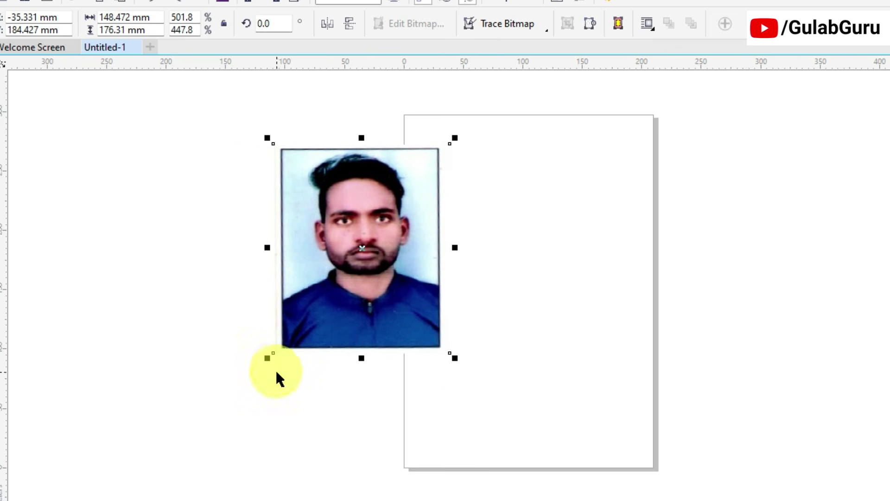
{"action": "mouse_move", "coordinate": [267, 358]}
{"action": "left_mouse_down"}
{"action": "mouse_move", "coordinate": [288, 321]}
{"action": "mouse_move", "coordinate": [333, 284]}
{"action": "mouse_move", "coordinate": [261, 364]}
{"action": "left_mouse_up"}
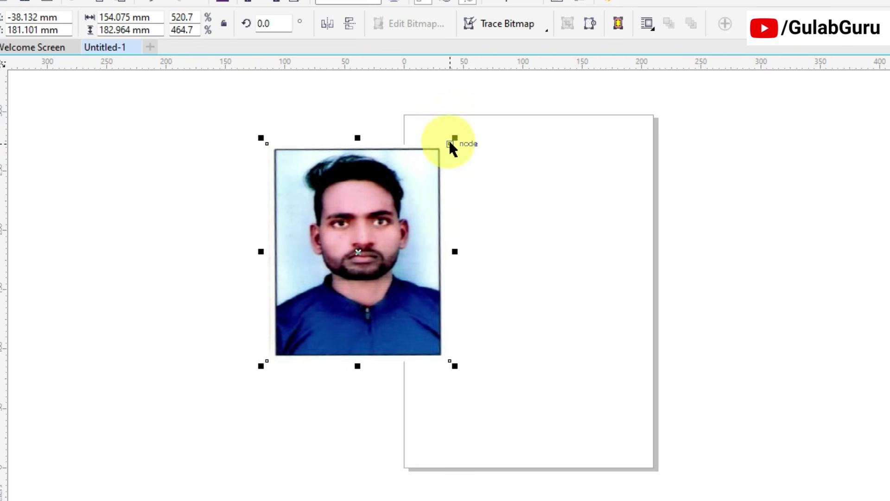
{"action": "left_click_drag", "start_coordinate": [450, 143], "coordinate": [480, 128]}
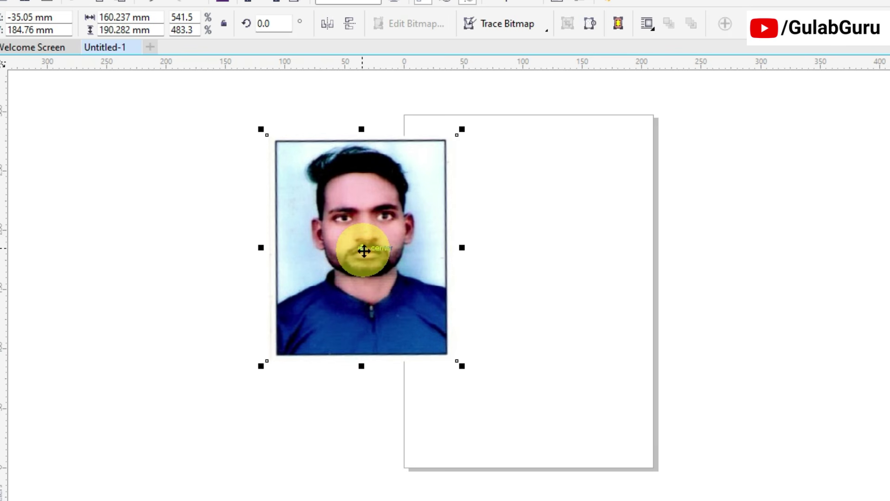
Rotate the photo clockwise to about 316 degrees and back to about 358 degrees
{"action": "left_click", "coordinate": [364, 250]}
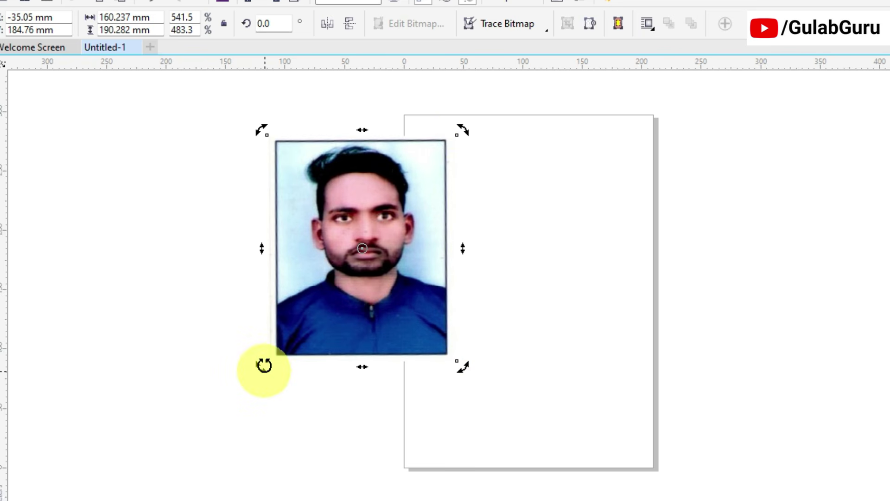
{"action": "mouse_move", "coordinate": [466, 128]}
{"action": "left_mouse_down"}
{"action": "mouse_move", "coordinate": [510, 191]}
{"action": "mouse_move", "coordinate": [521, 234]}
{"action": "left_mouse_up"}
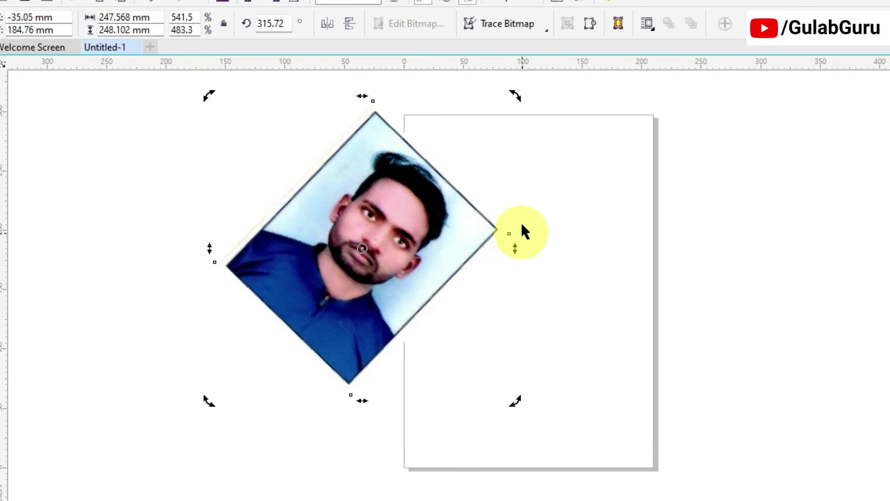
{"action": "left_click_drag", "start_coordinate": [516, 401], "coordinate": [431, 254]}
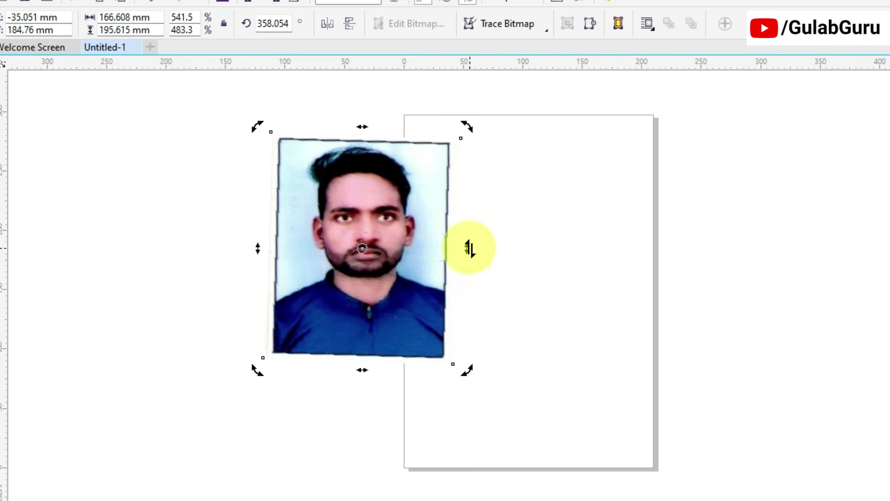
Skew the photo vertically and horizontally in both directions, and delete it
{"action": "left_click_drag", "start_coordinate": [470, 248], "coordinate": [459, 364]}
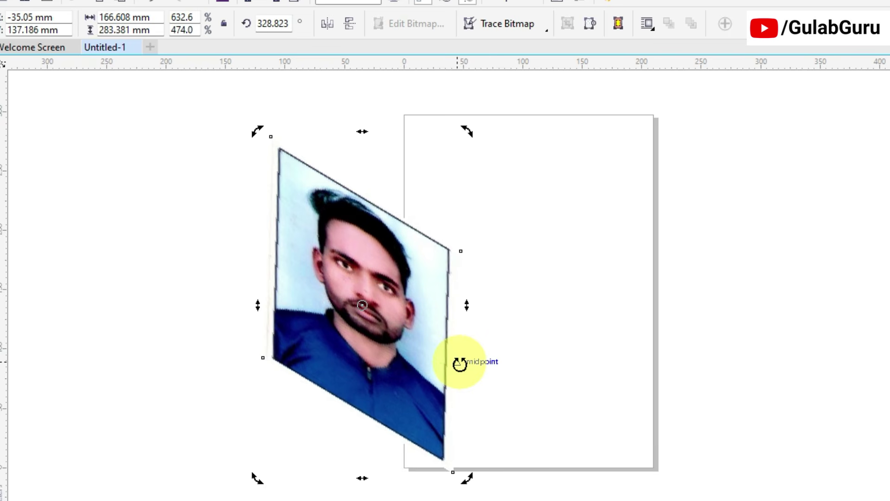
{"action": "left_click_drag", "start_coordinate": [467, 306], "coordinate": [461, 193]}
{"action": "left_click_drag", "start_coordinate": [363, 128], "coordinate": [522, 127]}
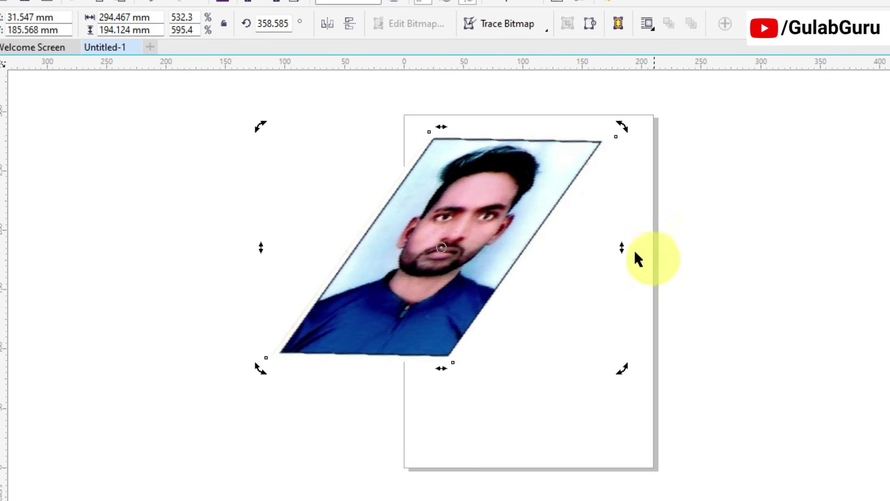
{"action": "left_click_drag", "start_coordinate": [622, 249], "coordinate": [618, 266]}
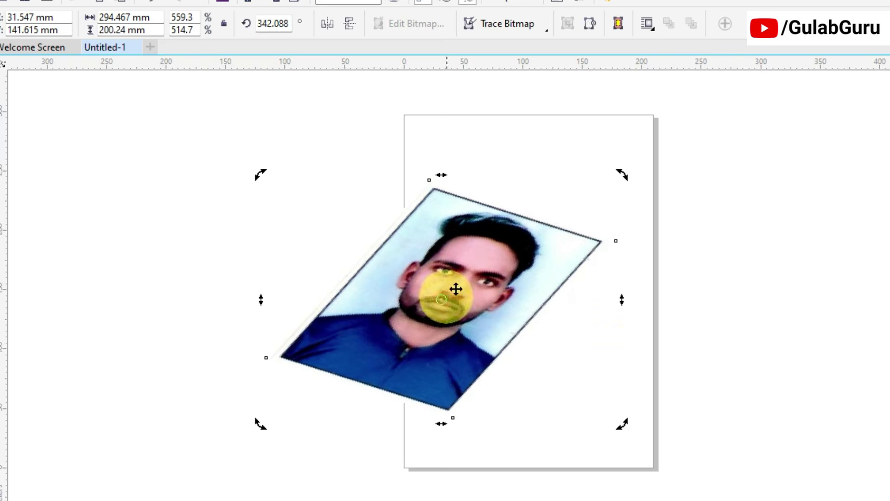
{"action": "left_click_drag", "start_coordinate": [441, 171], "coordinate": [232, 170]}
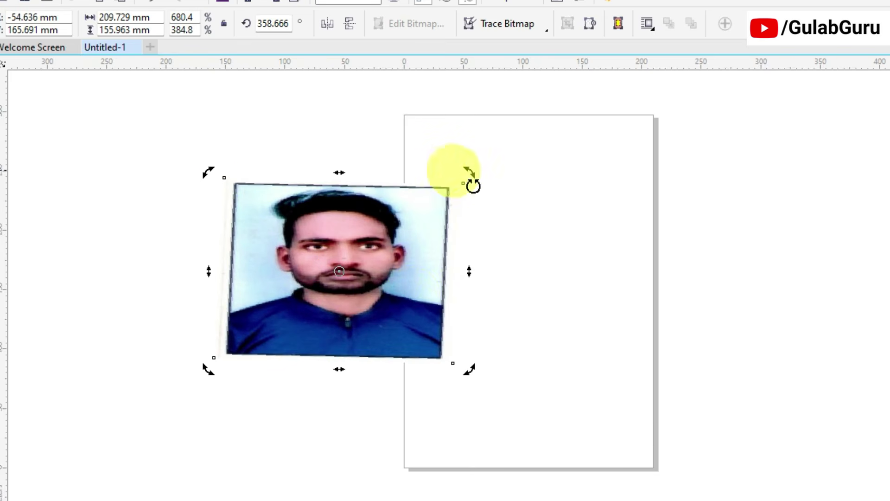
{"action": "left_click", "coordinate": [343, 274]}
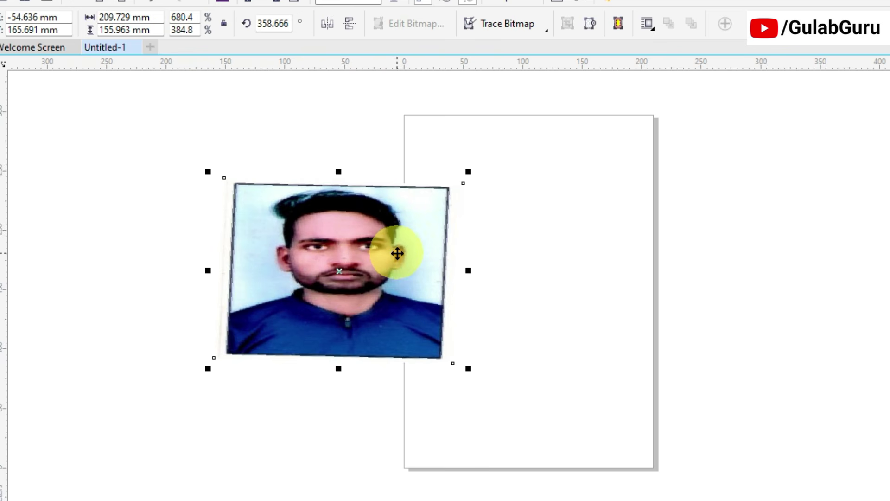
{"action": "key", "text": "Delete"}
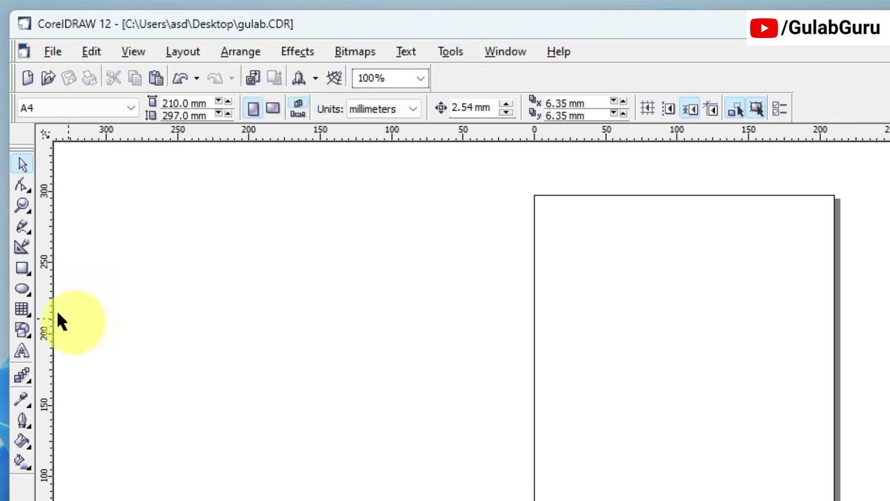
In CorelDRAW 12, draw a rectangle about 197 × 151 mm across the page's left edge and fill it with cyan
{"action": "left_click", "coordinate": [21, 268]}
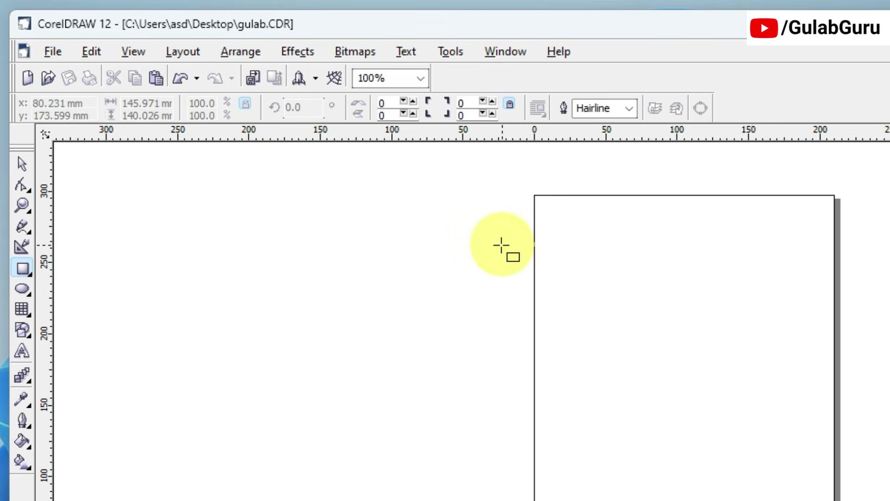
{"action": "left_click_drag", "start_coordinate": [501, 244], "coordinate": [783, 460]}
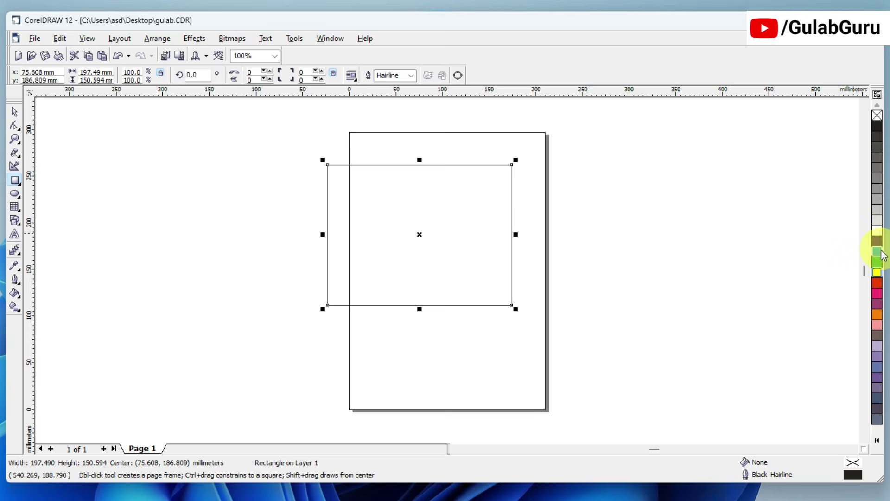
{"action": "left_click", "coordinate": [874, 238]}
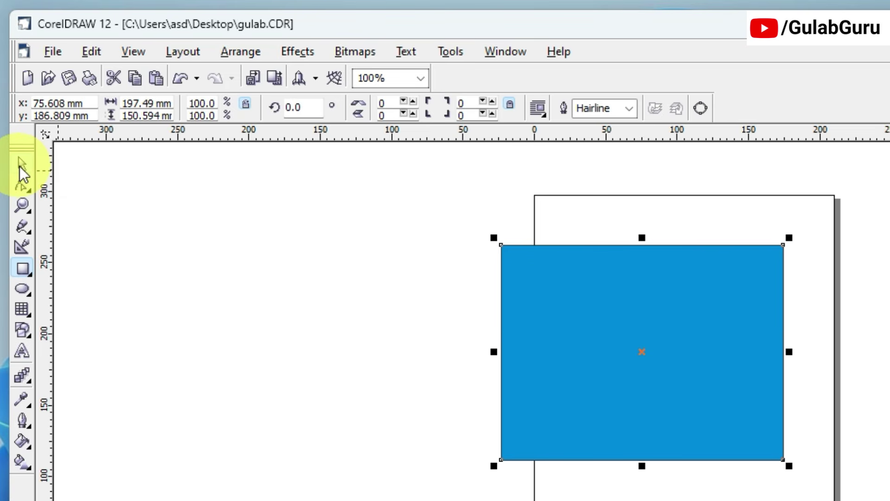
{"action": "left_click", "coordinate": [21, 166]}
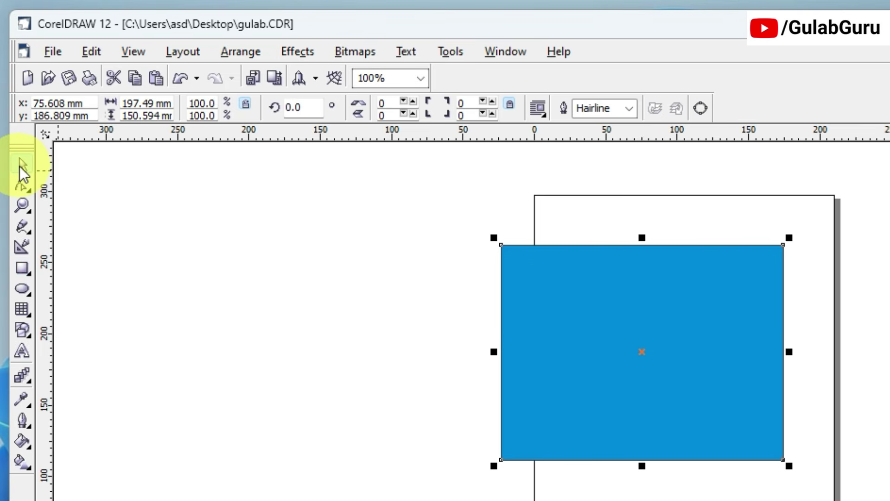
Examine the export file formats available for the rectangle, with Desktop as the destination, and cancel the export
{"action": "left_click", "coordinate": [274, 77]}
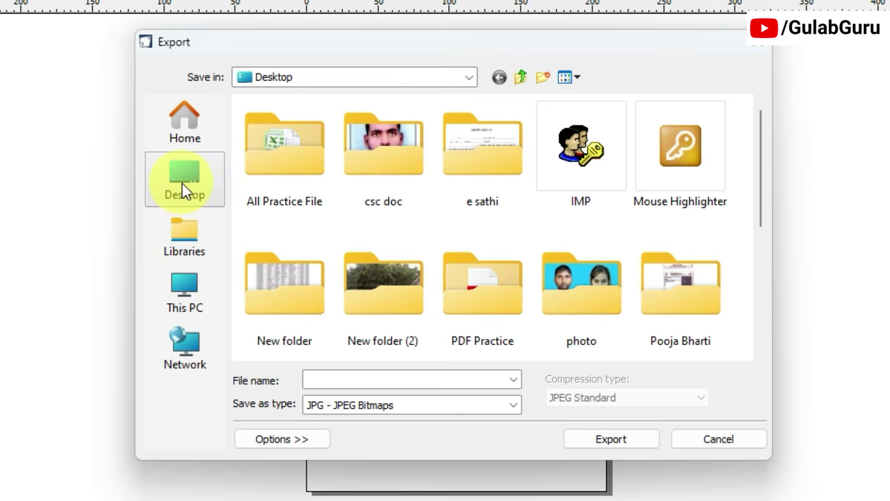
{"action": "left_click", "coordinate": [411, 312]}
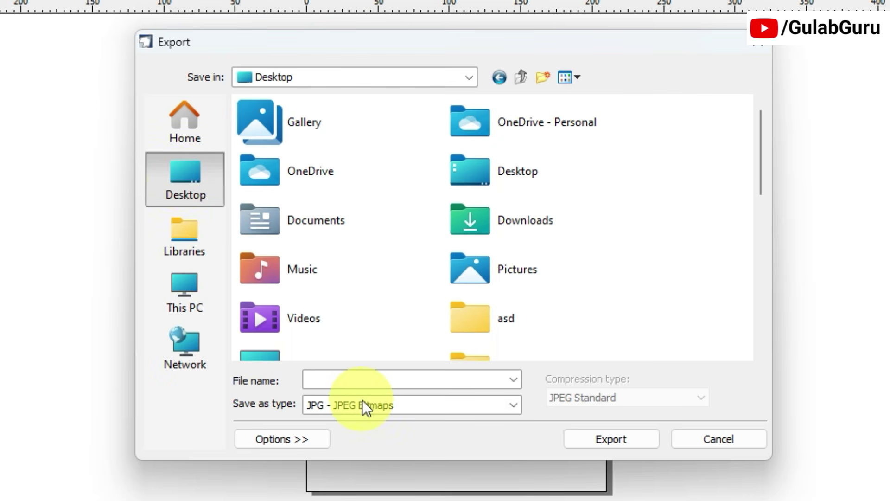
{"action": "left_click", "coordinate": [396, 378]}
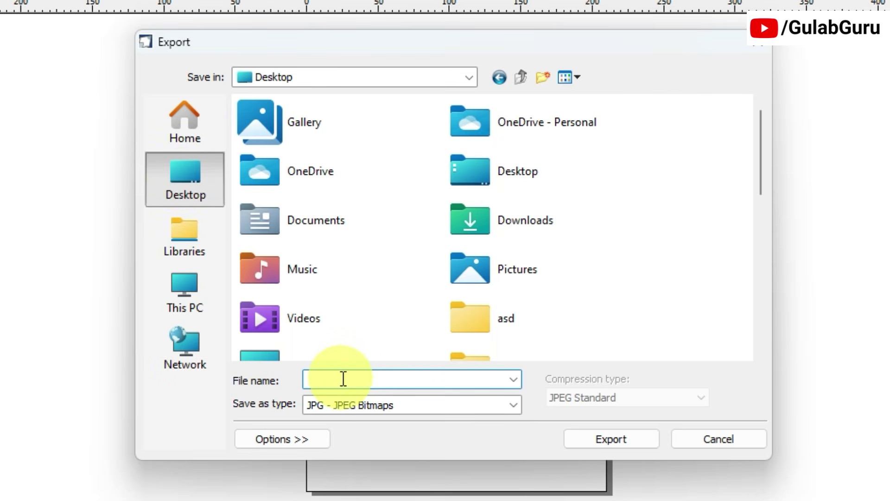
{"action": "left_click", "coordinate": [427, 407]}
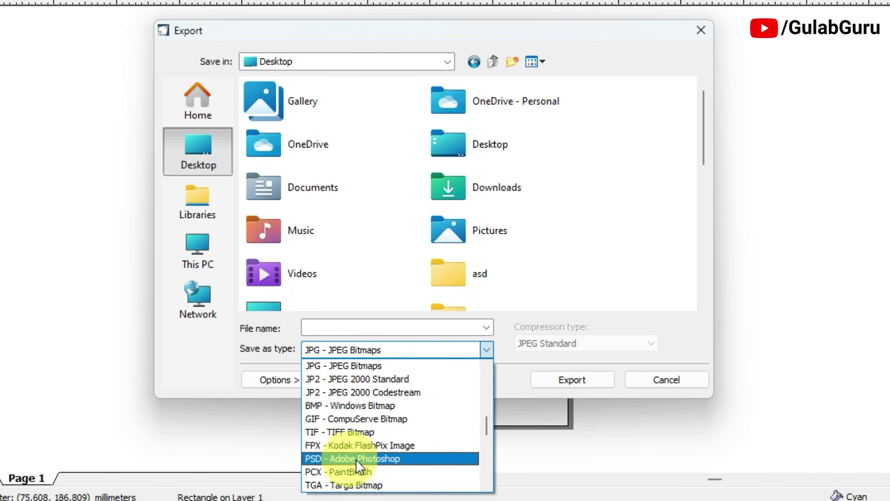
{"action": "scroll", "coordinate": [355, 458], "scroll_direction": "down", "scroll_amount": 3}
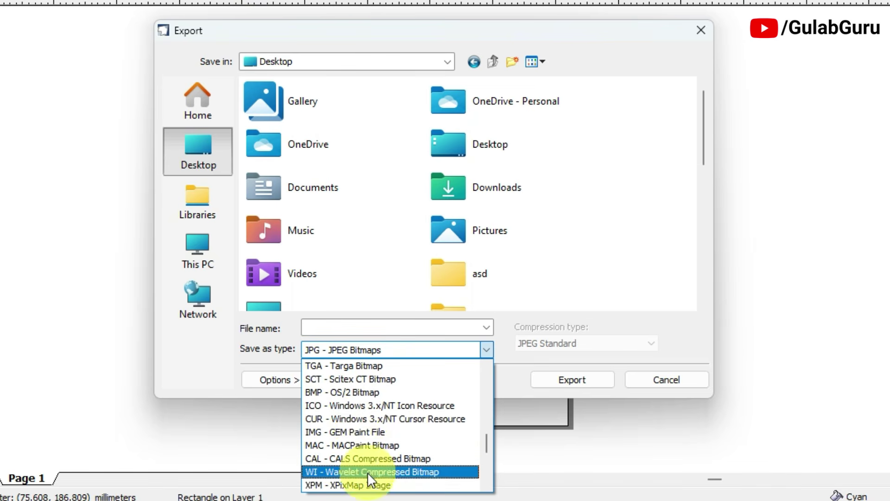
{"action": "scroll", "coordinate": [340, 432], "scroll_direction": "down", "scroll_amount": 1}
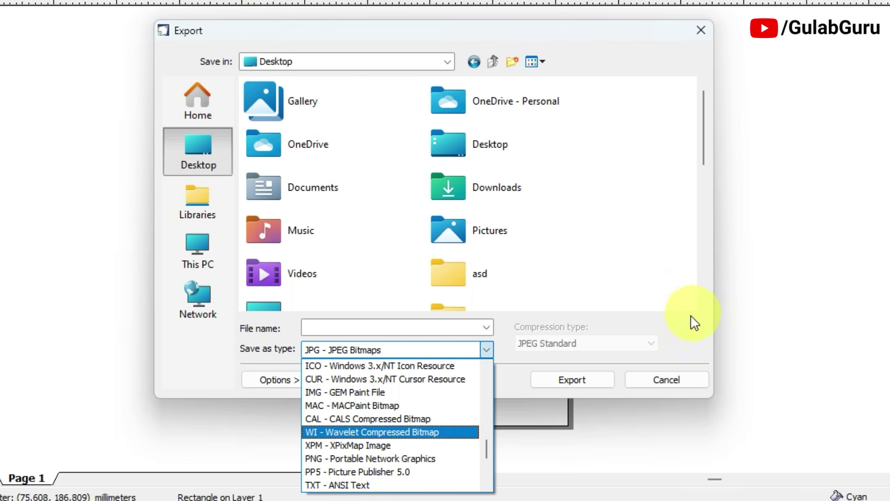
{"action": "left_click", "coordinate": [689, 330]}
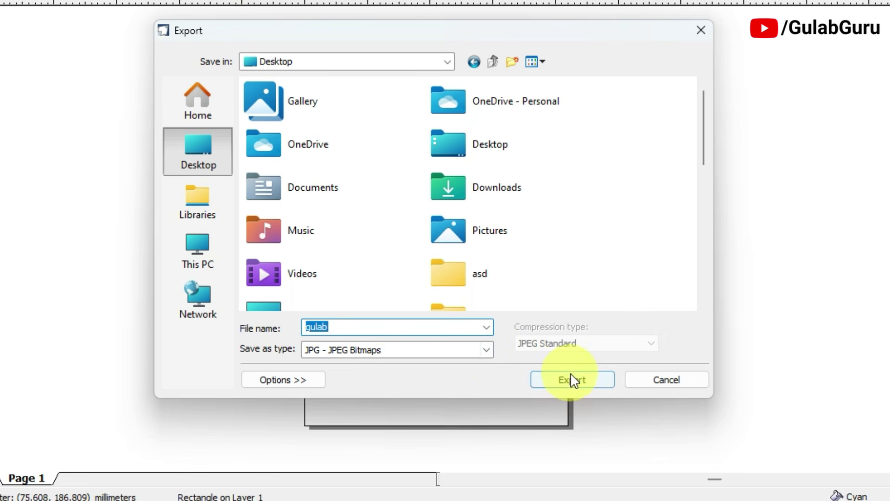
{"action": "left_click", "coordinate": [672, 379]}
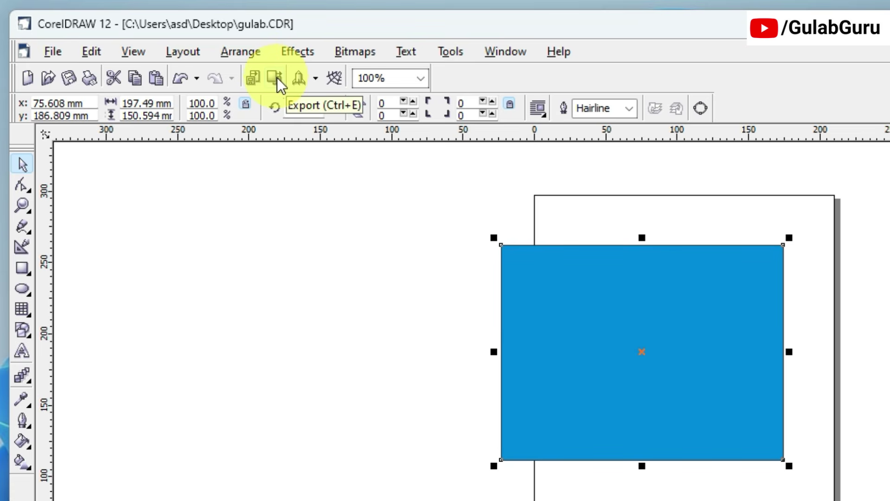
Look up where the Export command is found and which Corel applications can be launched
{"action": "left_click", "coordinate": [53, 51]}
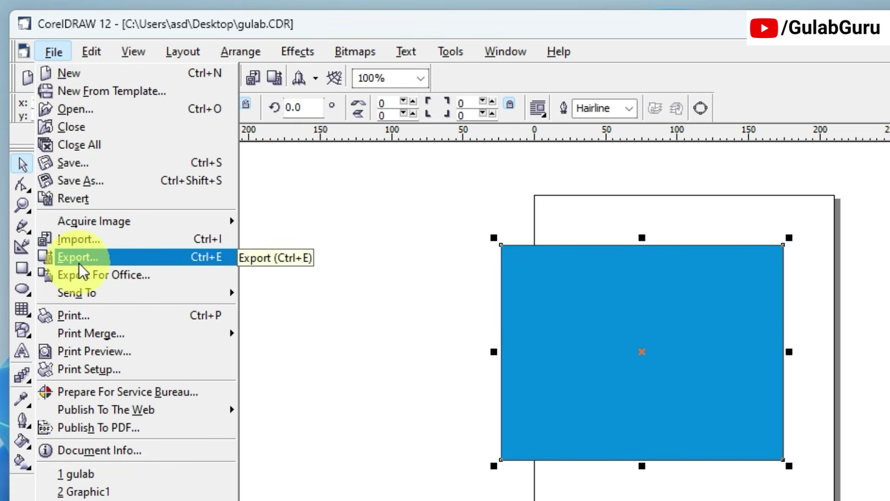
{"action": "left_click", "coordinate": [588, 344]}
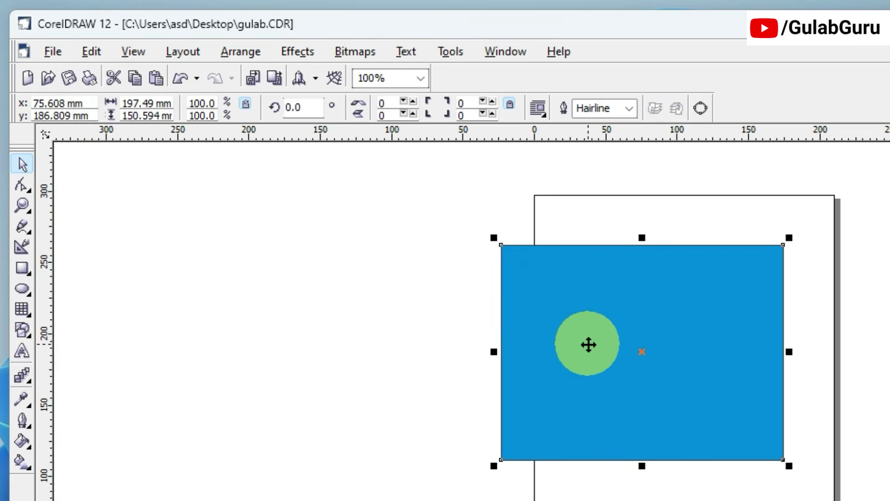
{"action": "left_click", "coordinate": [313, 79]}
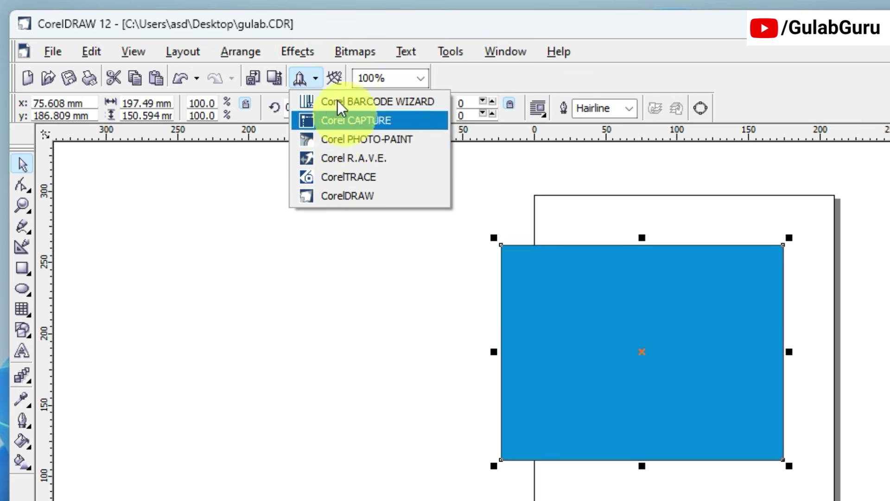
{"action": "left_click", "coordinate": [335, 79]}
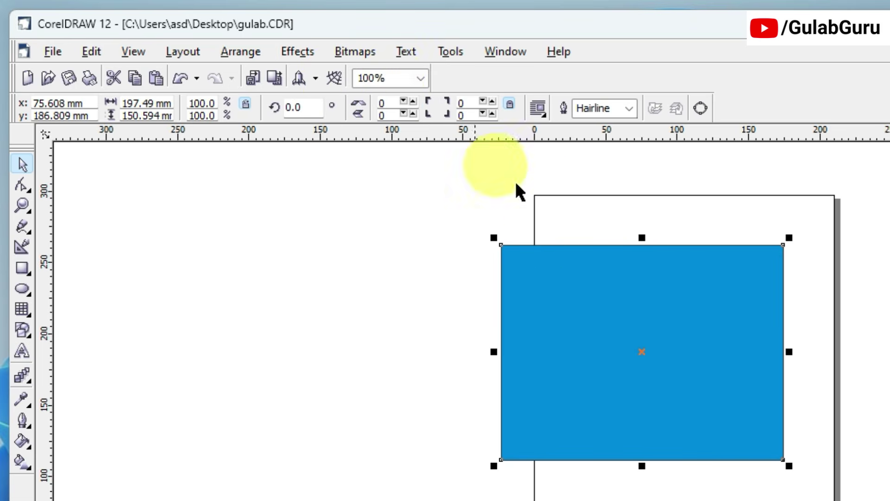
Delete the cyan rectangle from the page
{"action": "left_click", "coordinate": [728, 355]}
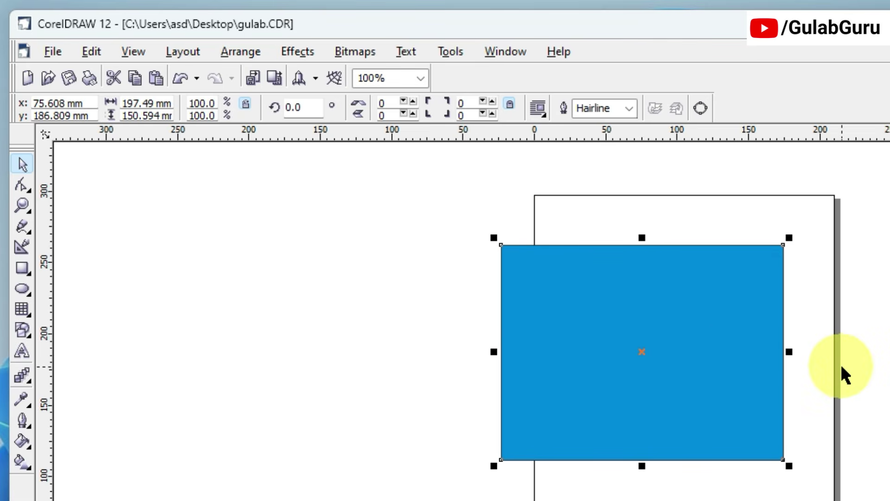
{"action": "left_click", "coordinate": [599, 337]}
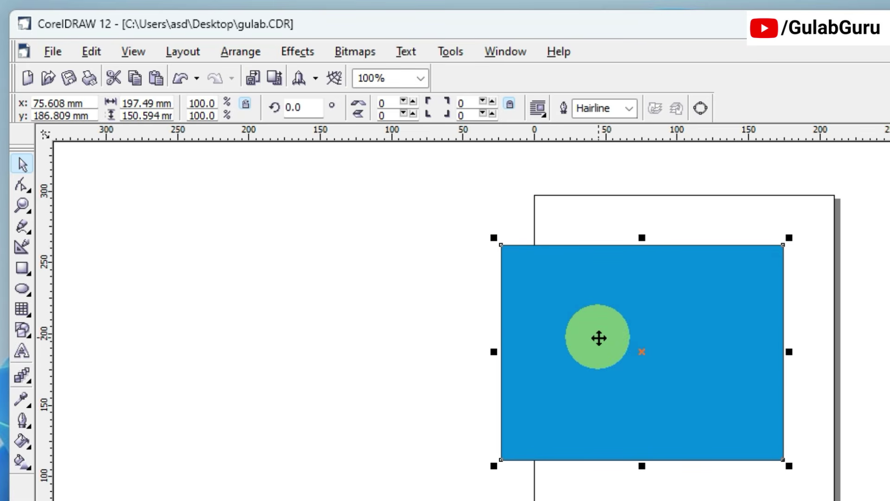
{"action": "left_click", "coordinate": [678, 349]}
{"action": "key", "text": "Delete"}
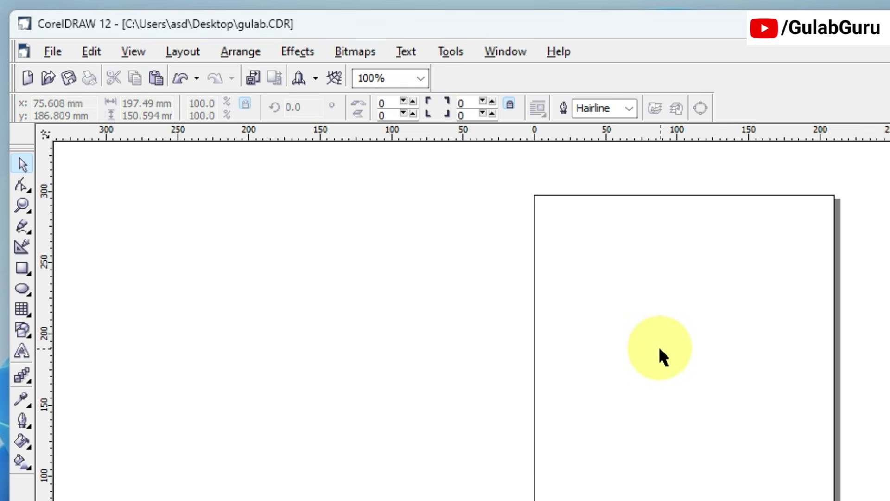
Explore the preset zoom levels, fitting the view to the page's width and to its height
{"action": "left_click", "coordinate": [421, 78]}
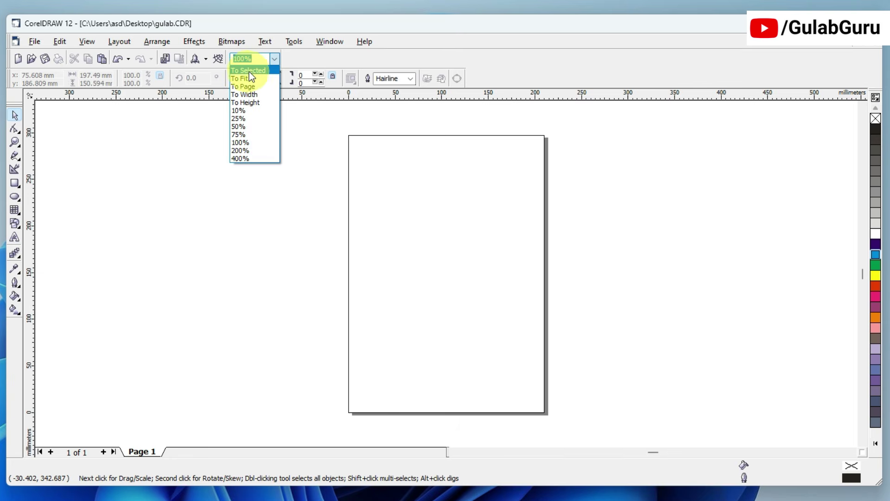
{"action": "left_click", "coordinate": [380, 96]}
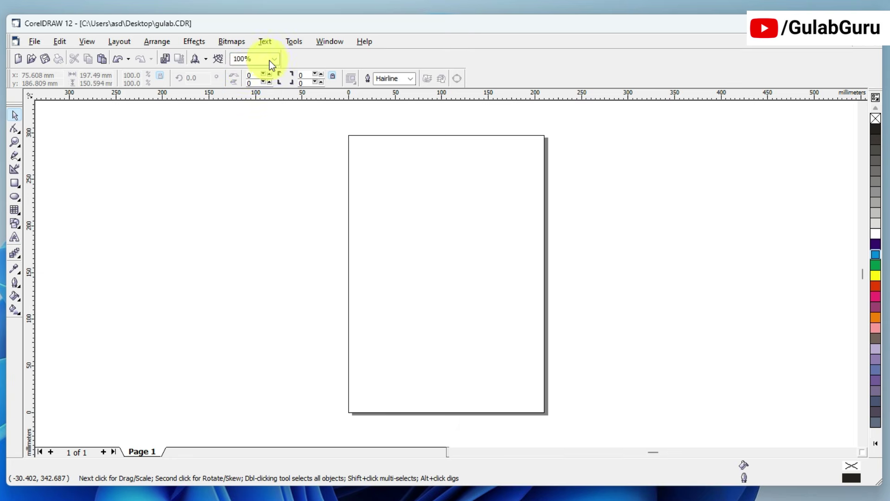
{"action": "left_click", "coordinate": [274, 59]}
{"action": "left_click", "coordinate": [252, 71]}
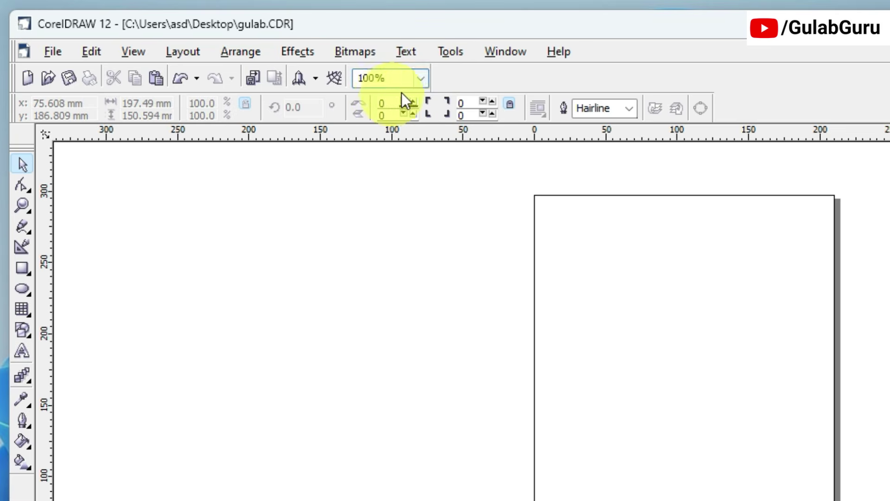
{"action": "left_click", "coordinate": [420, 77]}
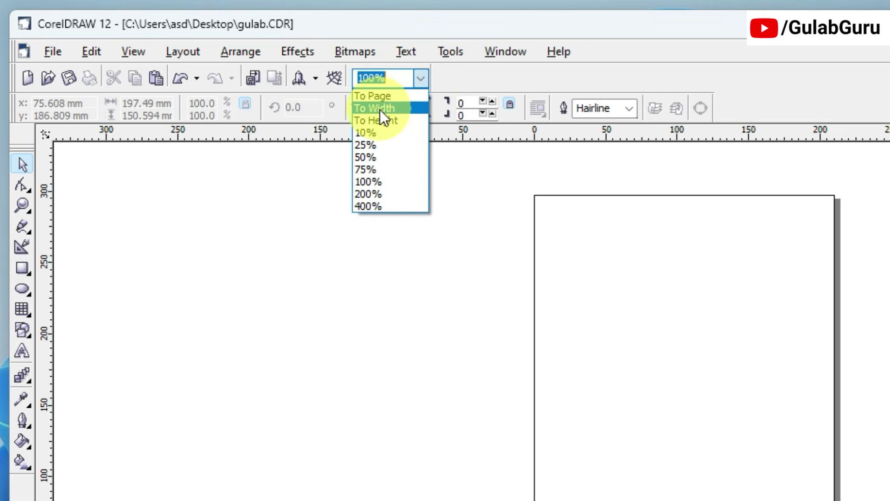
{"action": "left_click", "coordinate": [380, 108]}
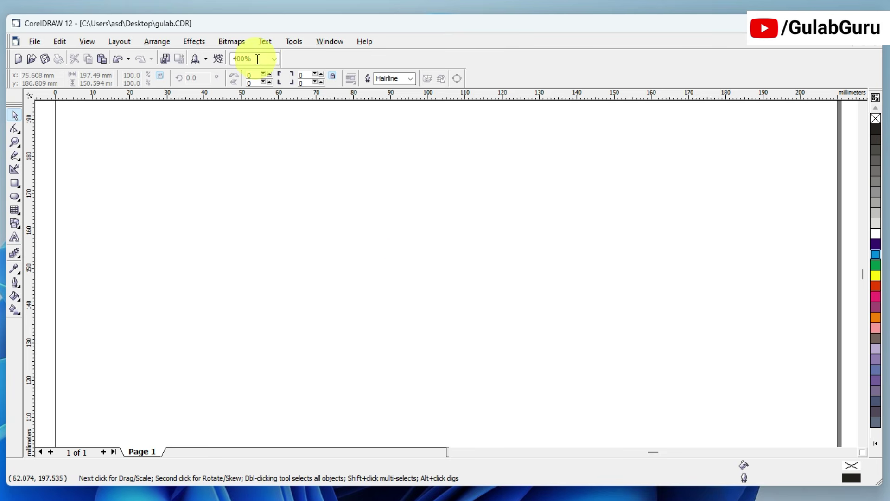
{"action": "left_click", "coordinate": [274, 59]}
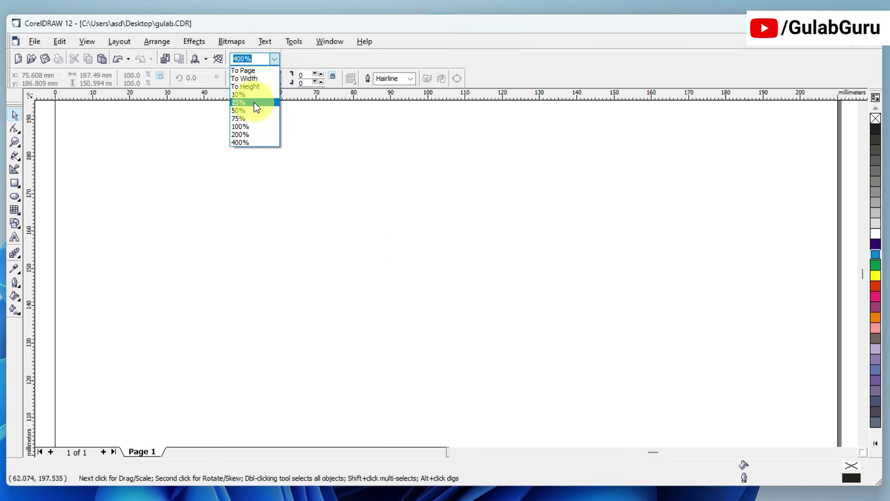
{"action": "left_click", "coordinate": [252, 86]}
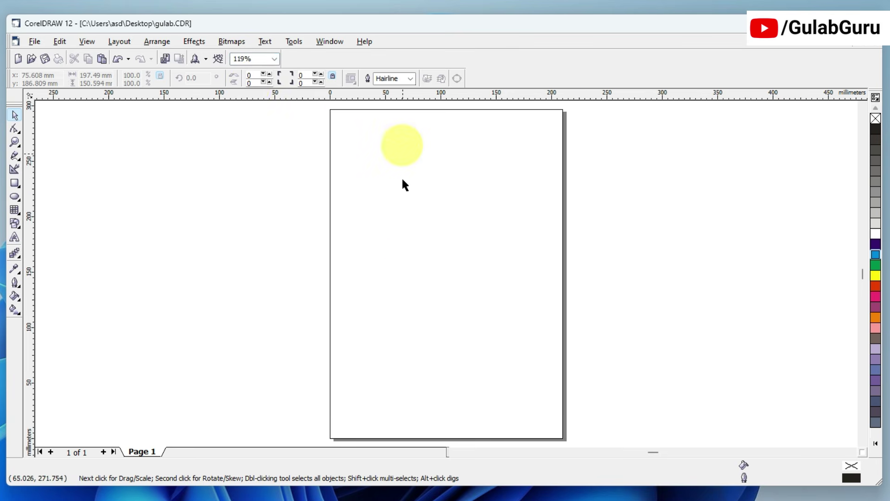
Set the zoom level to 100% and zoom the view out to 10%
{"action": "left_click", "coordinate": [273, 58]}
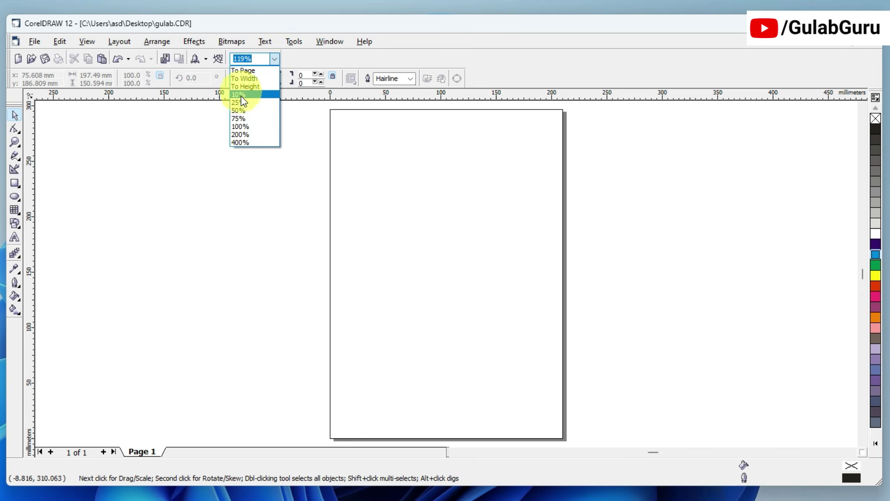
{"action": "left_click", "coordinate": [237, 127]}
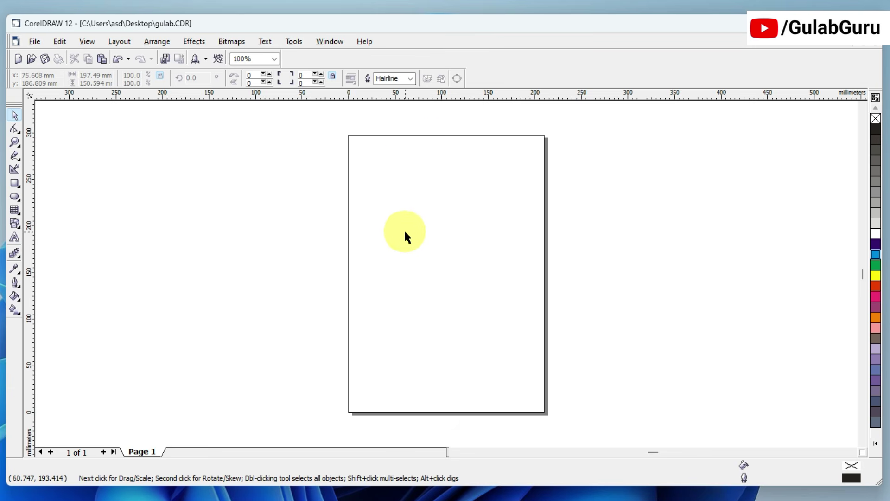
{"action": "scroll", "coordinate": [405, 232], "scroll_direction": "down", "scroll_amount": 5}
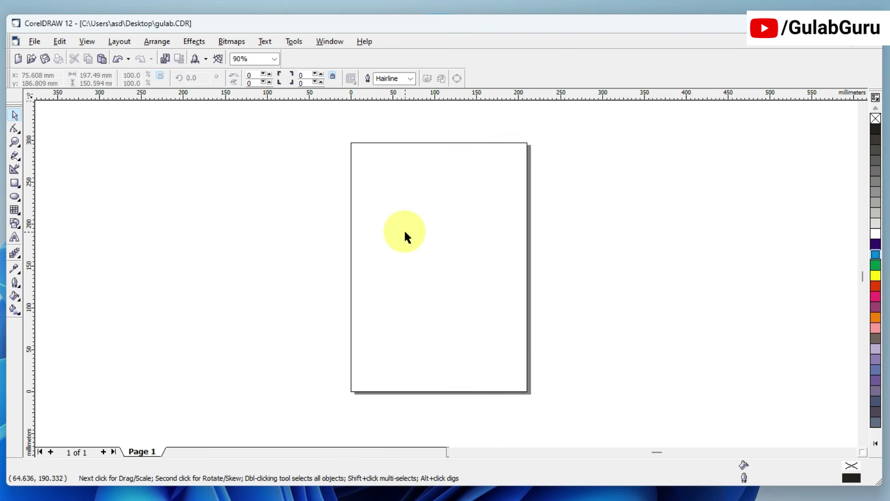
{"action": "scroll", "coordinate": [404, 229], "scroll_direction": "down", "scroll_amount": 4}
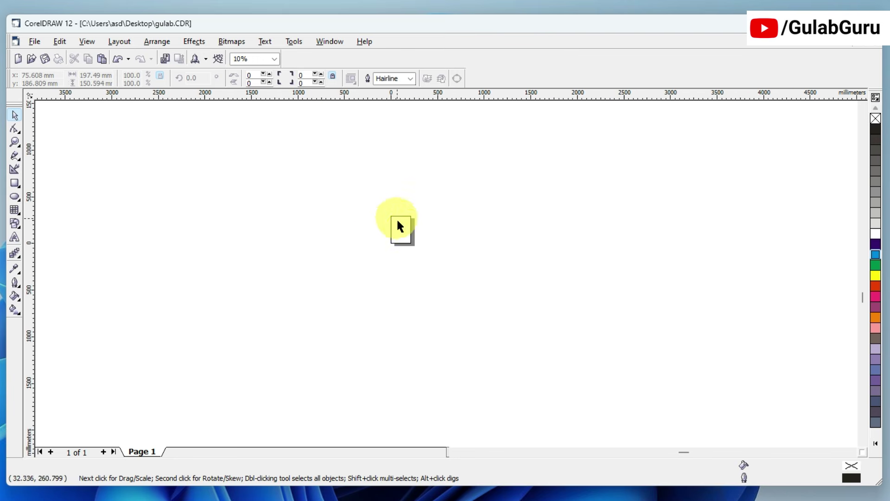
Explore high magnification by zooming in and out on the page up to 15900%, and fit the whole page back in view
{"action": "scroll", "coordinate": [403, 226], "scroll_direction": "up", "scroll_amount": 6}
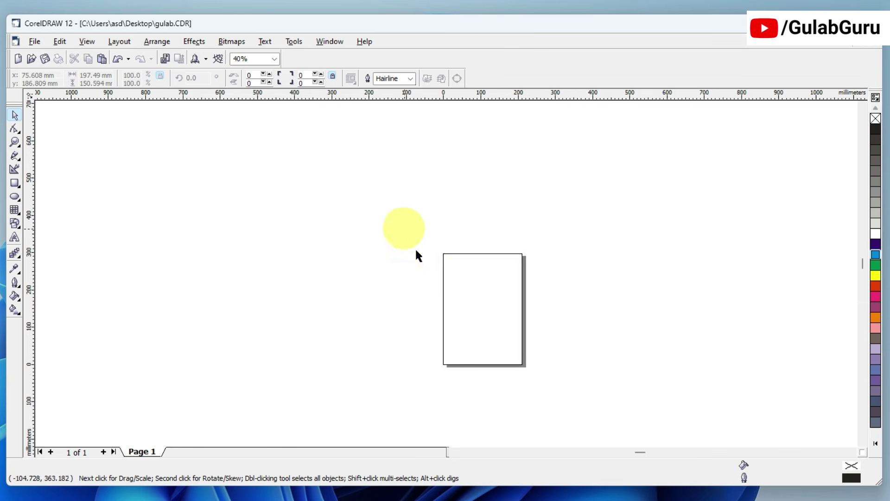
{"action": "scroll", "coordinate": [508, 320], "scroll_direction": "up", "scroll_amount": 5}
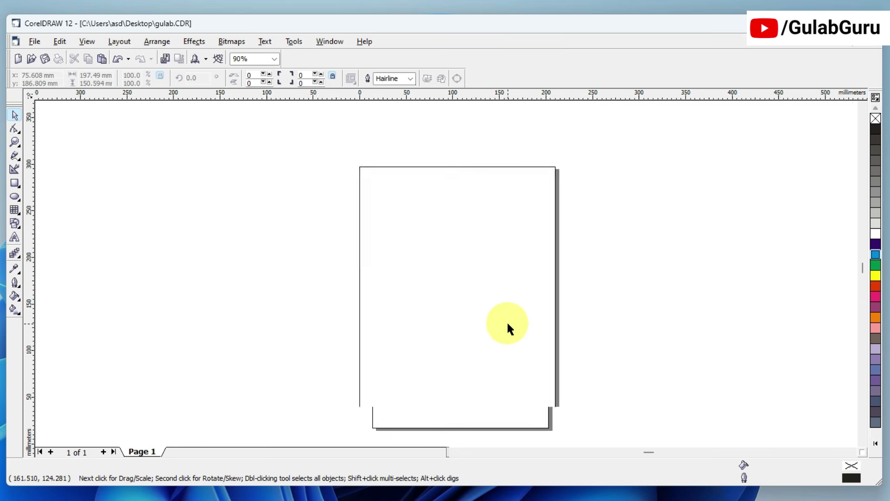
{"action": "scroll", "coordinate": [507, 324], "scroll_direction": "up", "scroll_amount": 7}
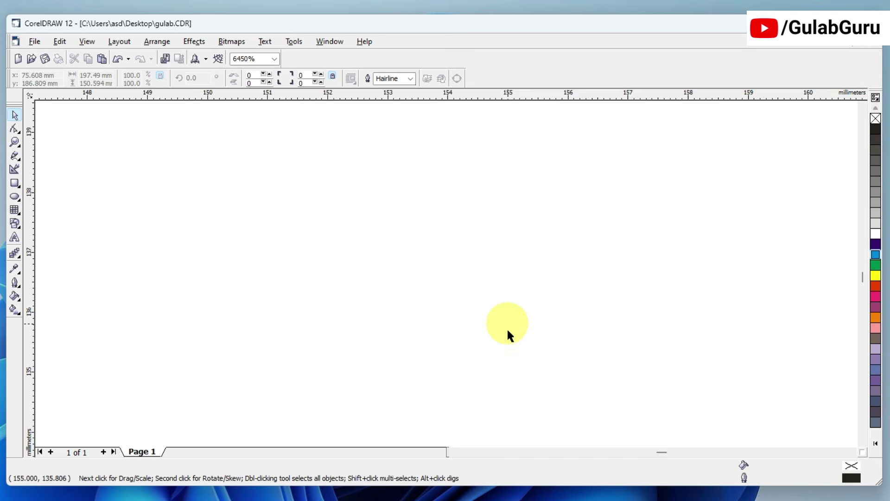
{"action": "scroll", "coordinate": [508, 330], "scroll_direction": "up", "scroll_amount": 2}
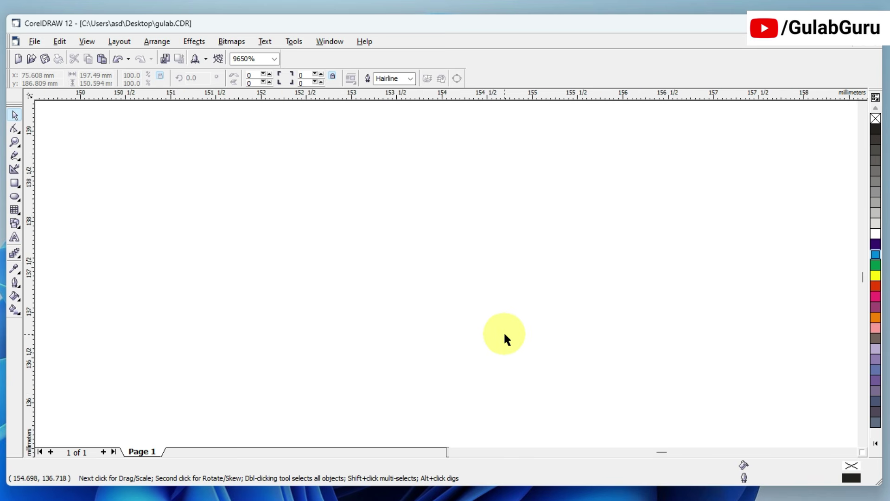
{"action": "scroll", "coordinate": [504, 333], "scroll_direction": "down", "scroll_amount": 2}
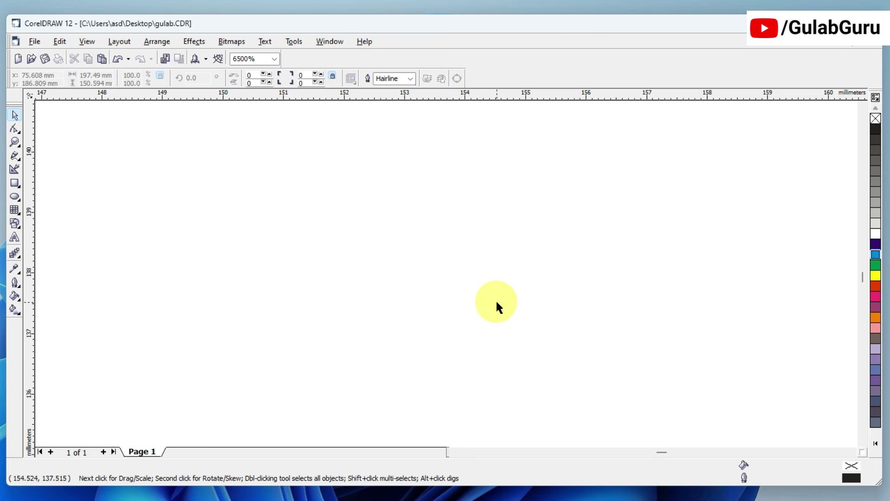
{"action": "scroll", "coordinate": [496, 303], "scroll_direction": "down", "scroll_amount": 2}
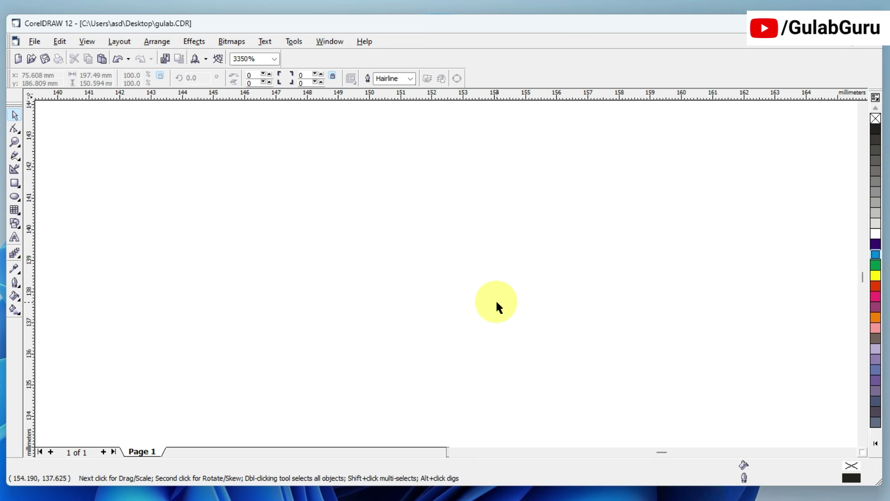
{"action": "scroll", "coordinate": [496, 304], "scroll_direction": "up", "scroll_amount": 4}
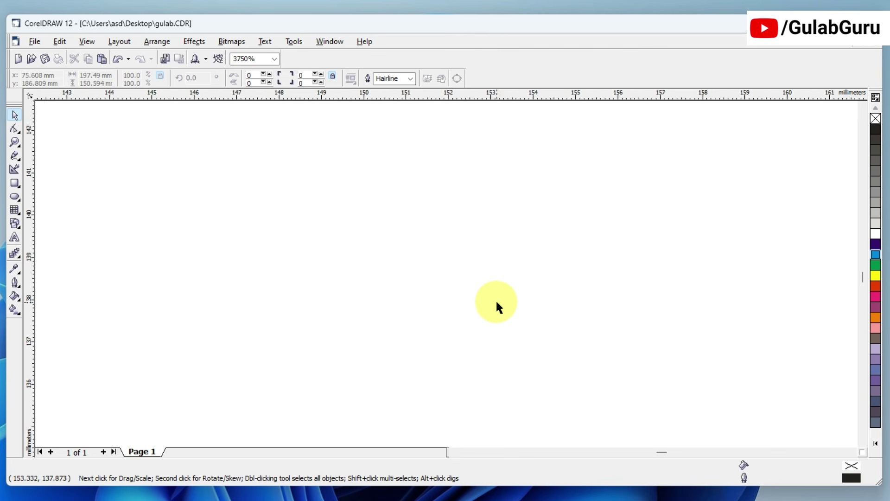
{"action": "scroll", "coordinate": [497, 302], "scroll_direction": "up", "scroll_amount": 1}
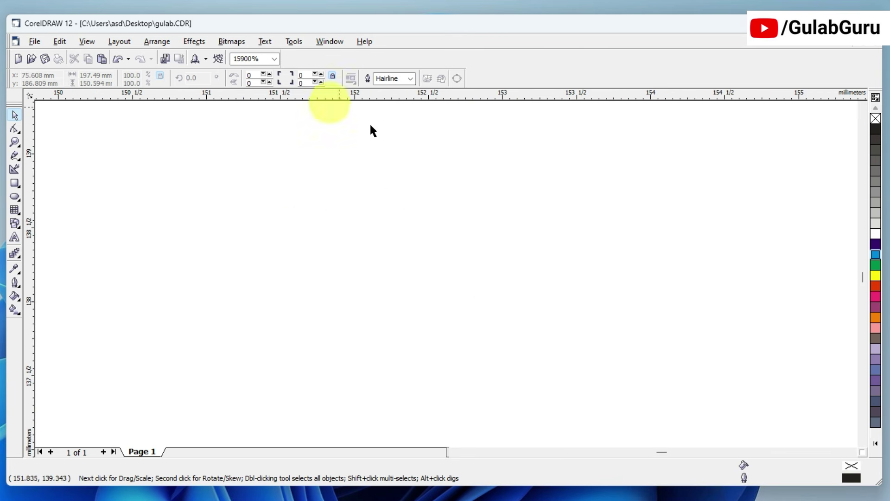
{"action": "left_click", "coordinate": [507, 227]}
{"action": "key", "text": "shift+F4"}
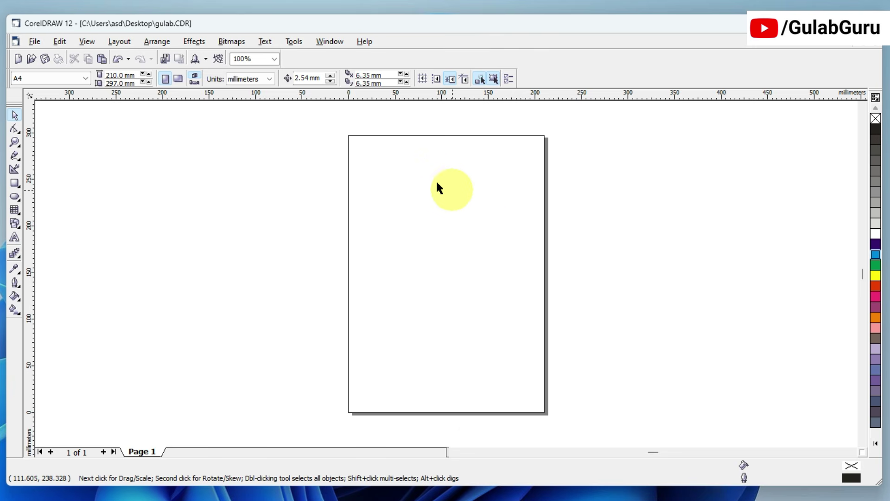
{"action": "left_click", "coordinate": [274, 59]}
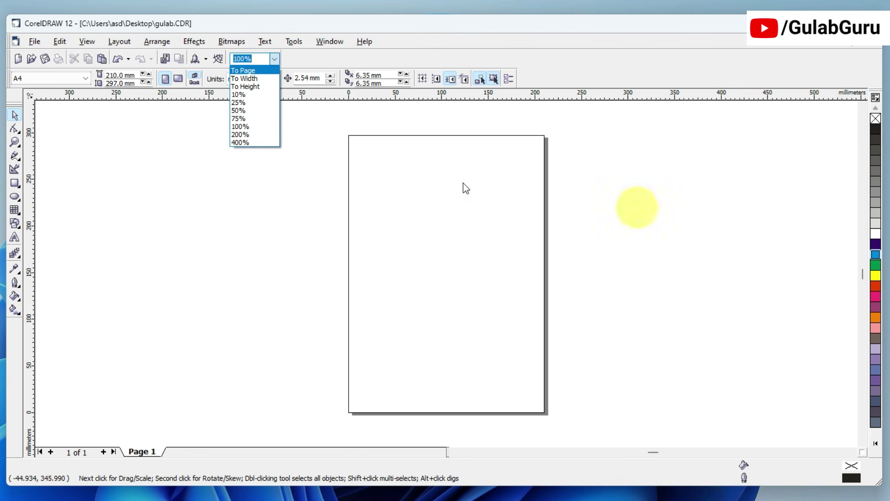
{"action": "left_click", "coordinate": [446, 191]}
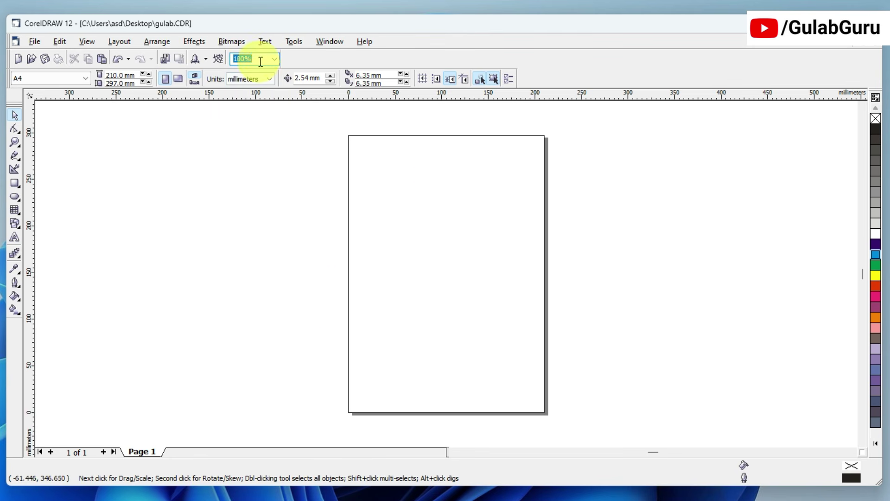
{"action": "left_click", "coordinate": [373, 201]}
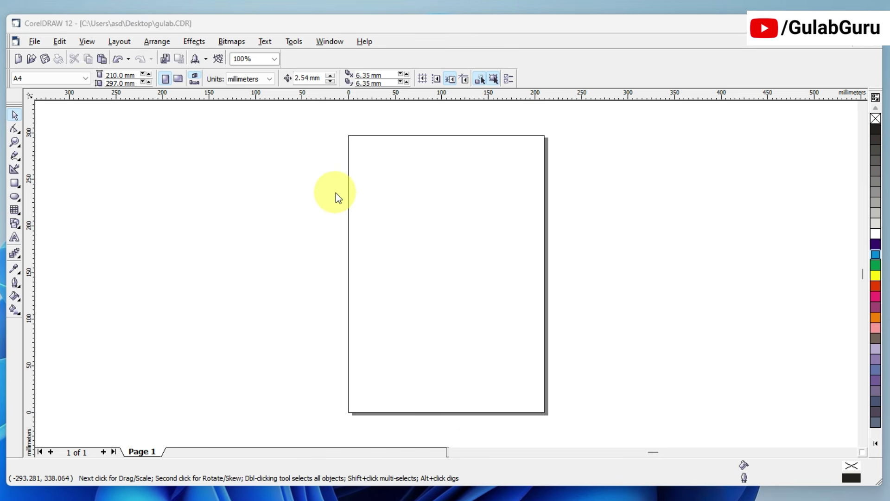
{"action": "key", "text": "super"}
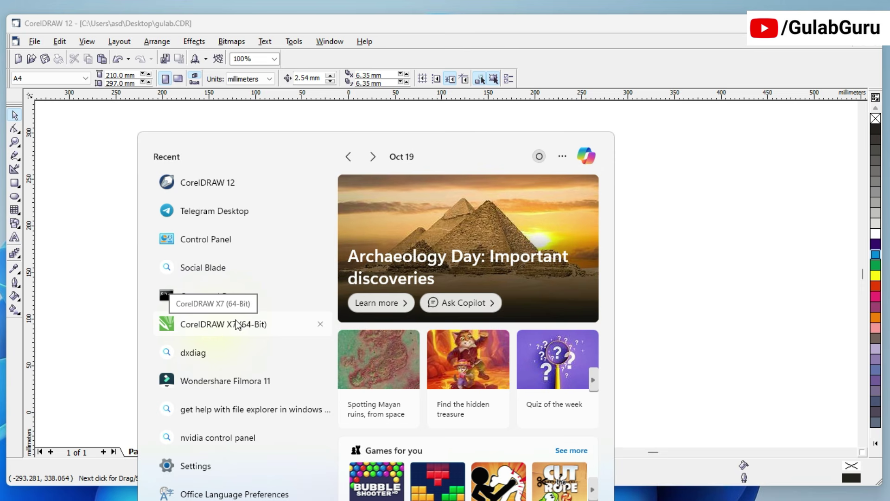
{"action": "left_click", "coordinate": [630, 137]}
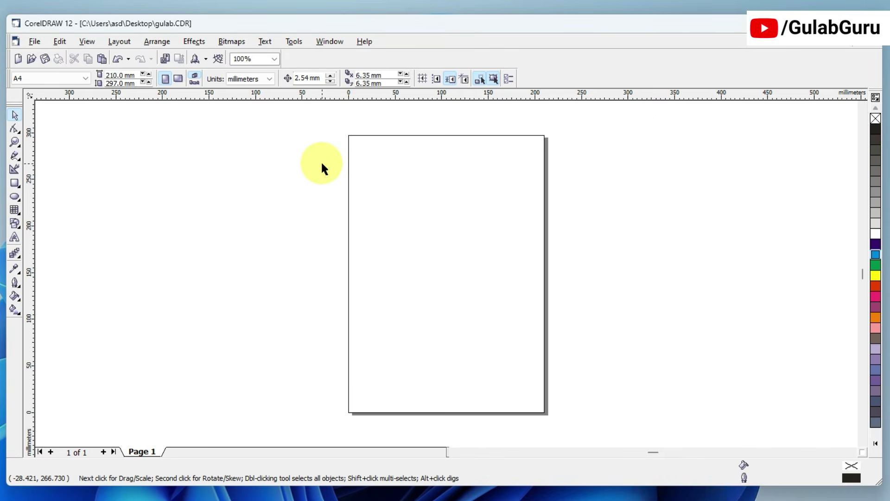